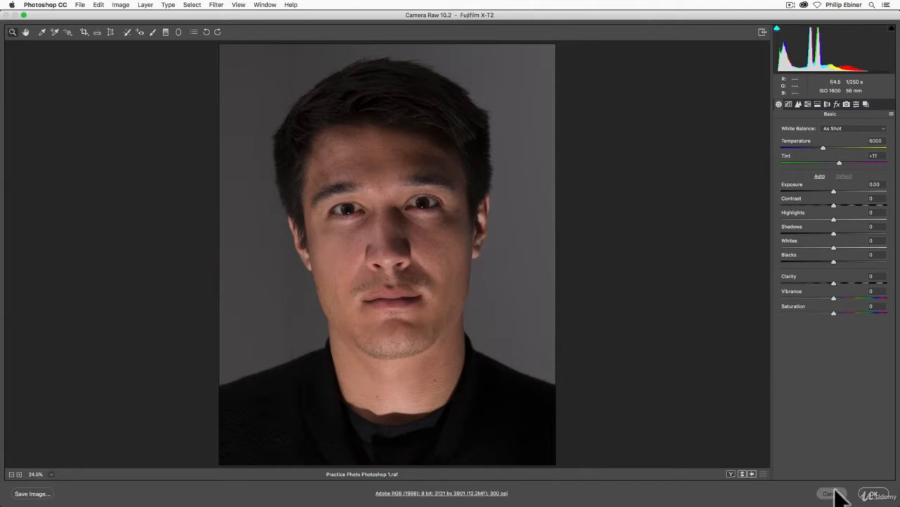
Accept the unchanged Camera Raw settings and close the Practice Photo Photoshop 1-1 document without saving it.
{"action": "left_click", "coordinate": [869, 494]}
{"action": "left_click", "coordinate": [24, 39]}
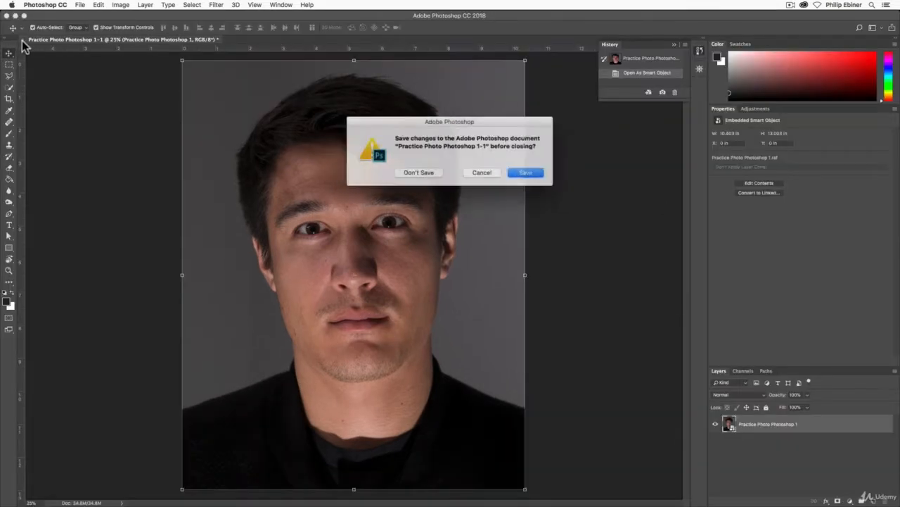
{"action": "left_click", "coordinate": [521, 174]}
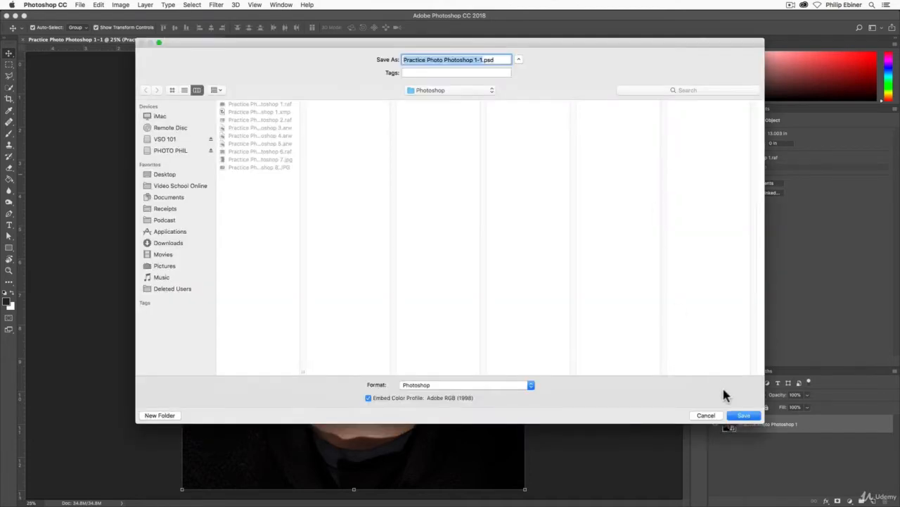
{"action": "left_click", "coordinate": [735, 415]}
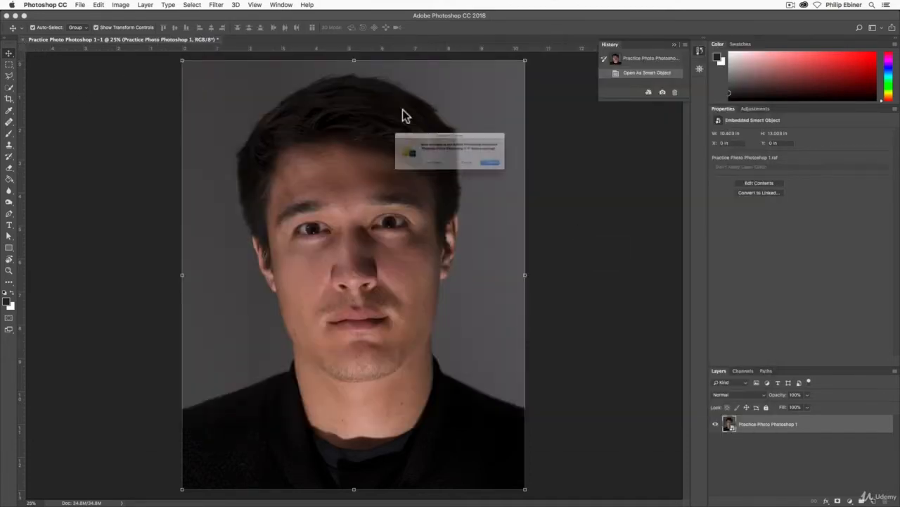
{"action": "left_click", "coordinate": [424, 174]}
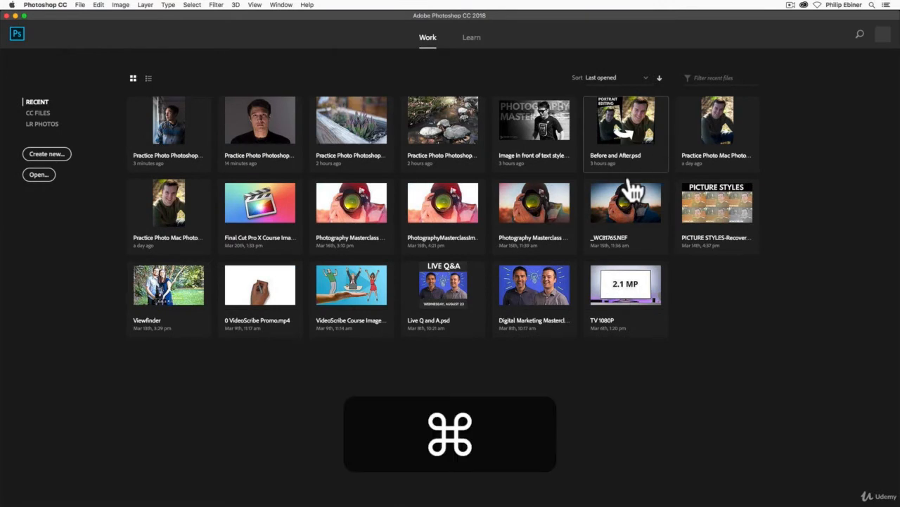
Switch to Finder and open Practice Photo Photoshop 1.raf in Photoshop.
{"action": "key", "text": "super+Tab"}
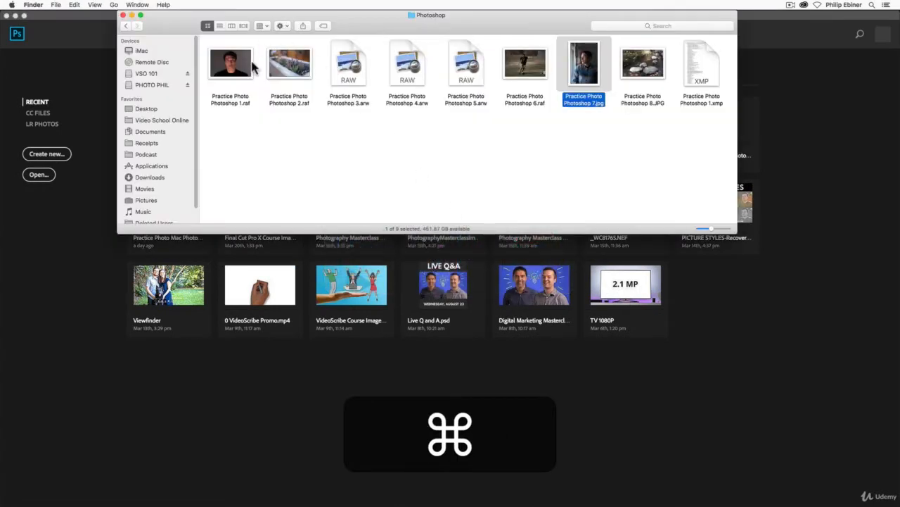
{"action": "right_click", "coordinate": [243, 67]}
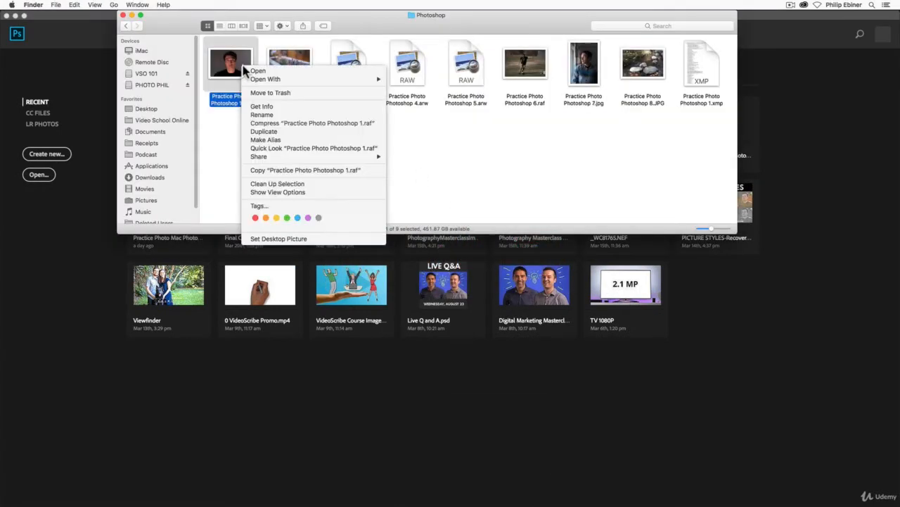
{"action": "left_click", "coordinate": [440, 80]}
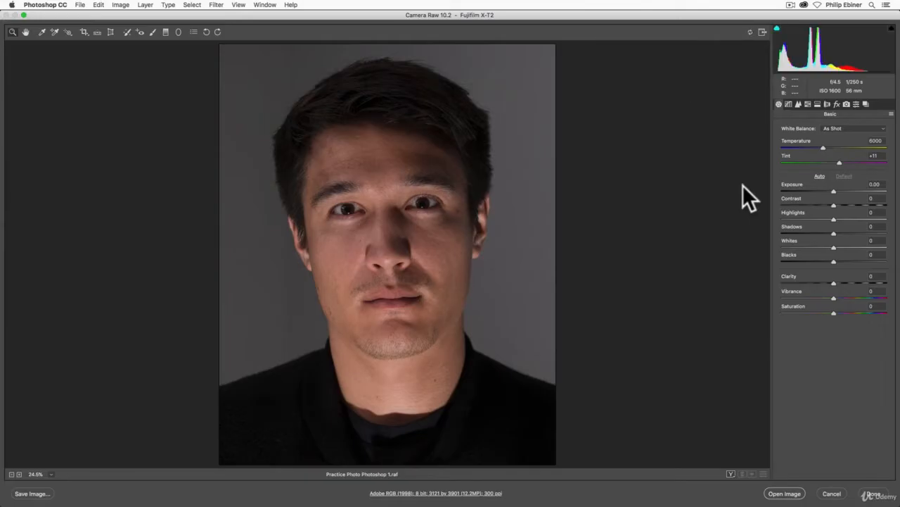
Set the raw photo's Exposure to +1.30 and Tint to +150, and open it as a normal image.
{"action": "mouse_move", "coordinate": [834, 190]}
{"action": "left_mouse_down"}
{"action": "mouse_move", "coordinate": [818, 192]}
{"action": "mouse_move", "coordinate": [848, 194]}
{"action": "left_mouse_up"}
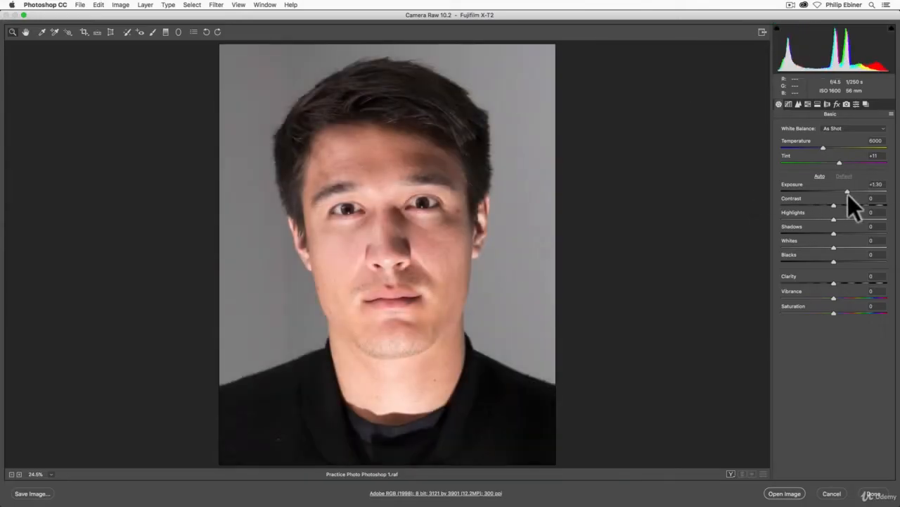
{"action": "left_click_drag", "start_coordinate": [838, 162], "coordinate": [888, 163]}
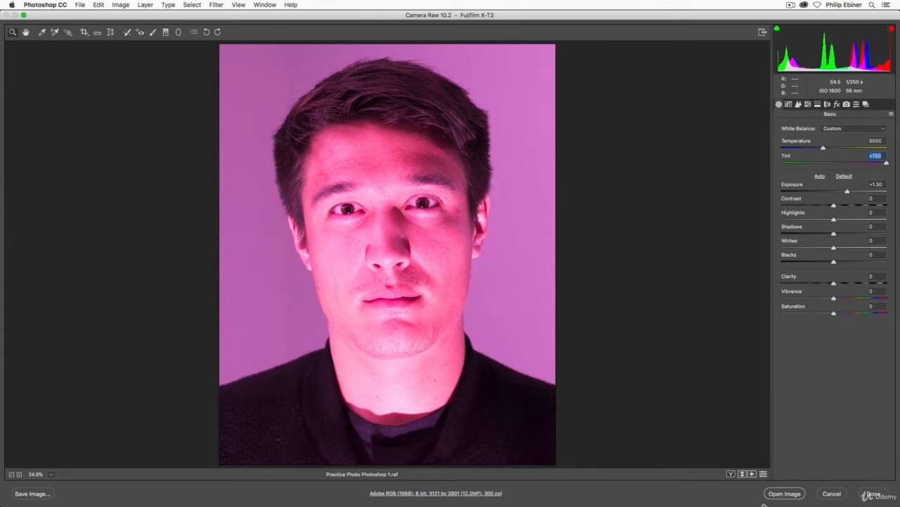
{"action": "left_click", "coordinate": [798, 496]}
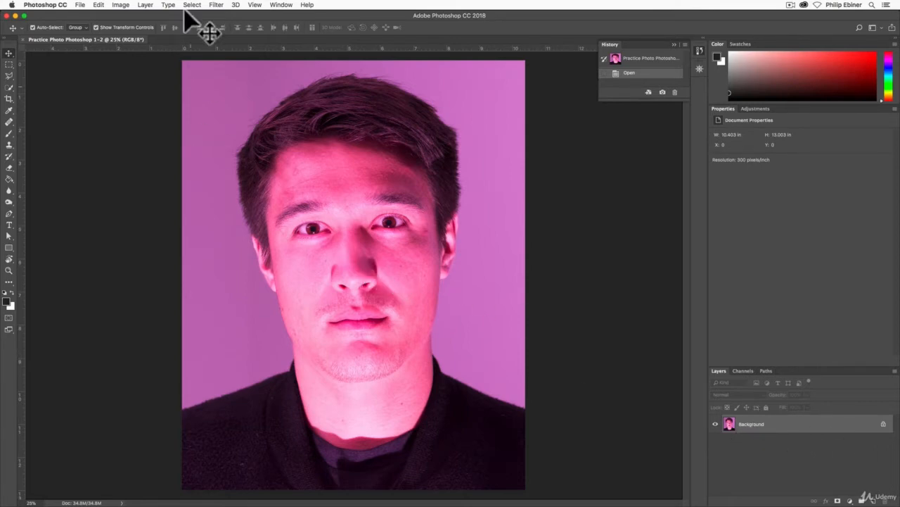
Open the Camera Raw Filter on the Background layer and examine the available White Balance presets, keeping As Shot.
{"action": "left_click", "coordinate": [217, 4]}
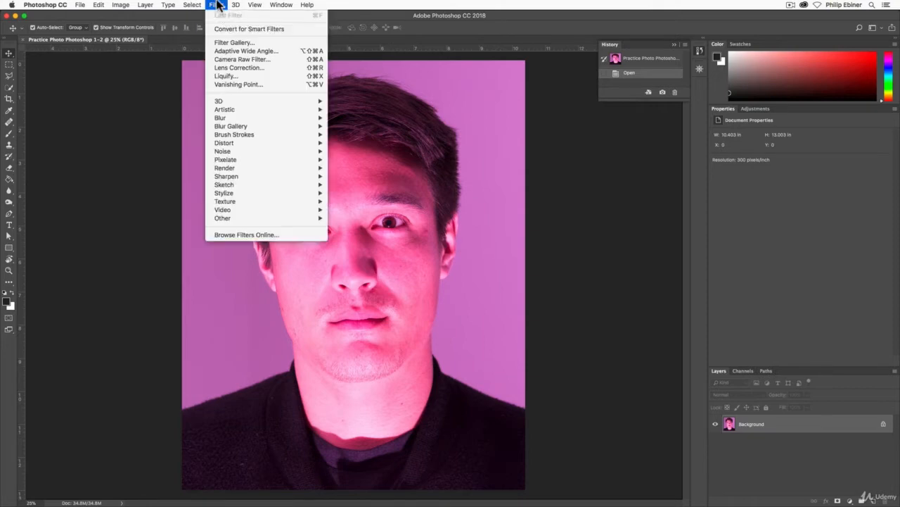
{"action": "left_click", "coordinate": [241, 61]}
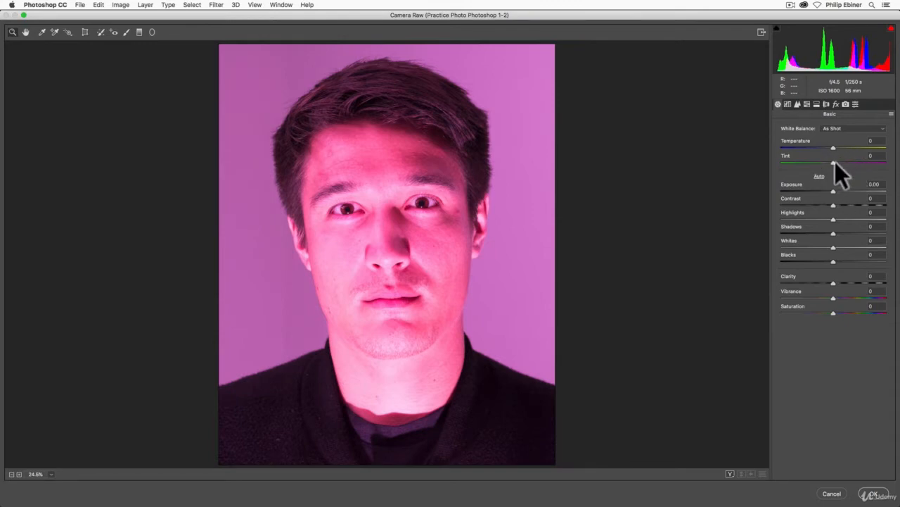
{"action": "left_click", "coordinate": [862, 128]}
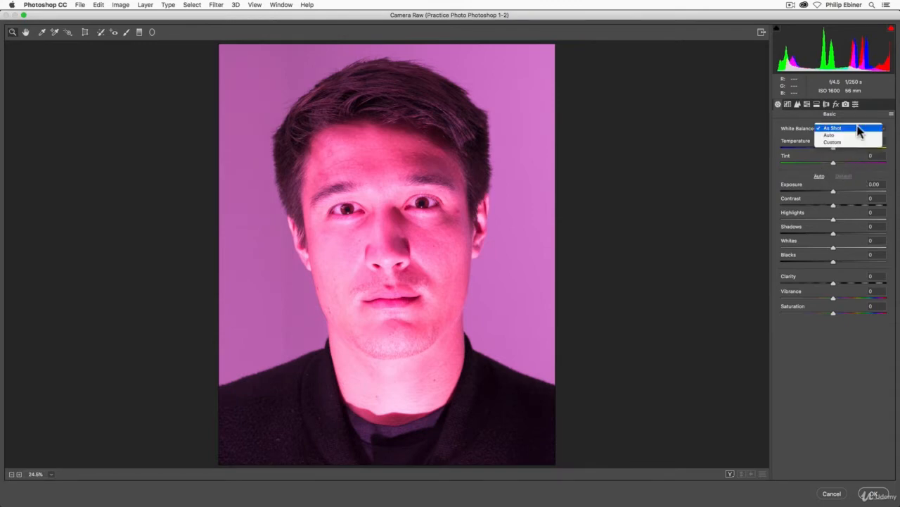
{"action": "left_click", "coordinate": [817, 125]}
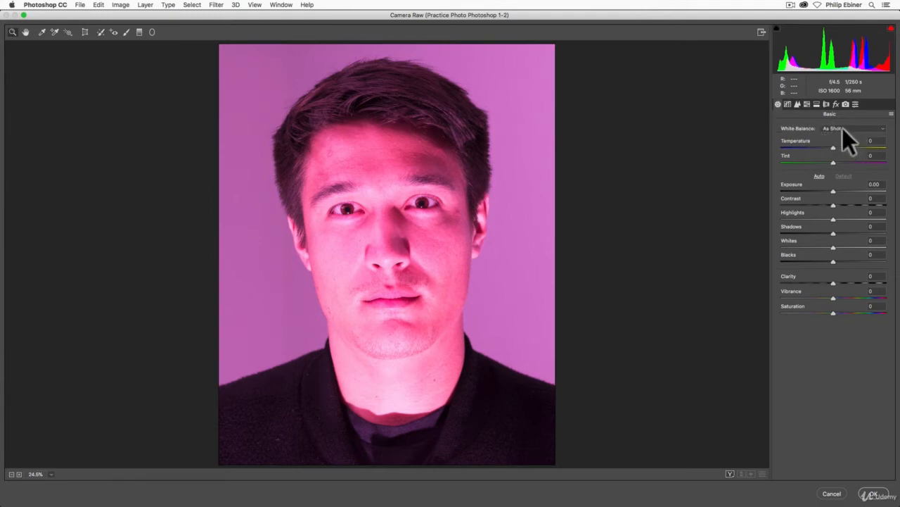
{"action": "left_click", "coordinate": [843, 128]}
{"action": "left_click", "coordinate": [802, 126]}
Try Temperature -39, Tint +44 and Exposure -1.65 in the Camera Raw Filter, and cancel the filter.
{"action": "left_click_drag", "start_coordinate": [833, 163], "coordinate": [814, 148]}
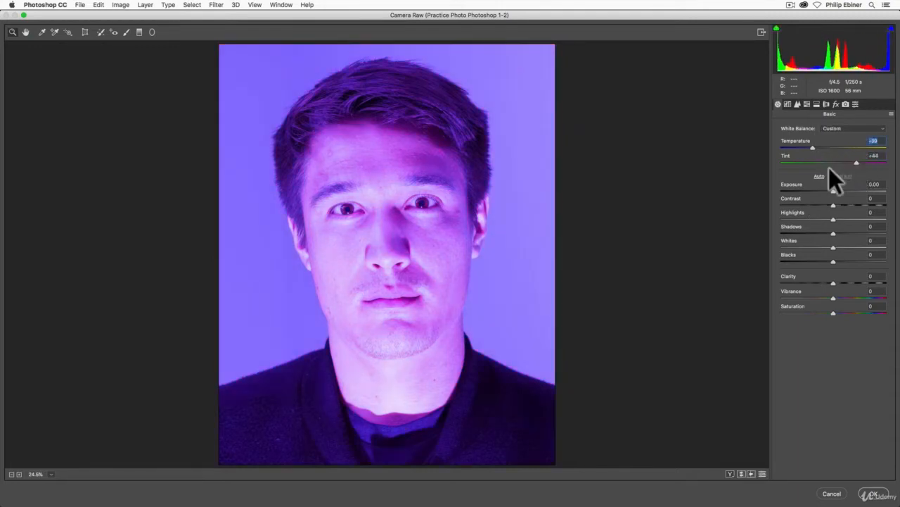
{"action": "left_click_drag", "start_coordinate": [835, 191], "coordinate": [818, 190]}
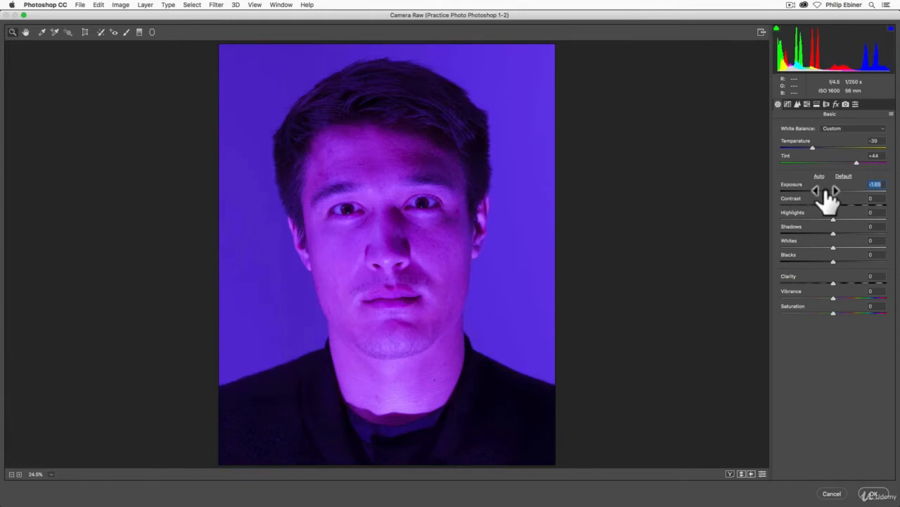
{"action": "left_click", "coordinate": [843, 492]}
{"action": "left_click", "coordinate": [843, 493]}
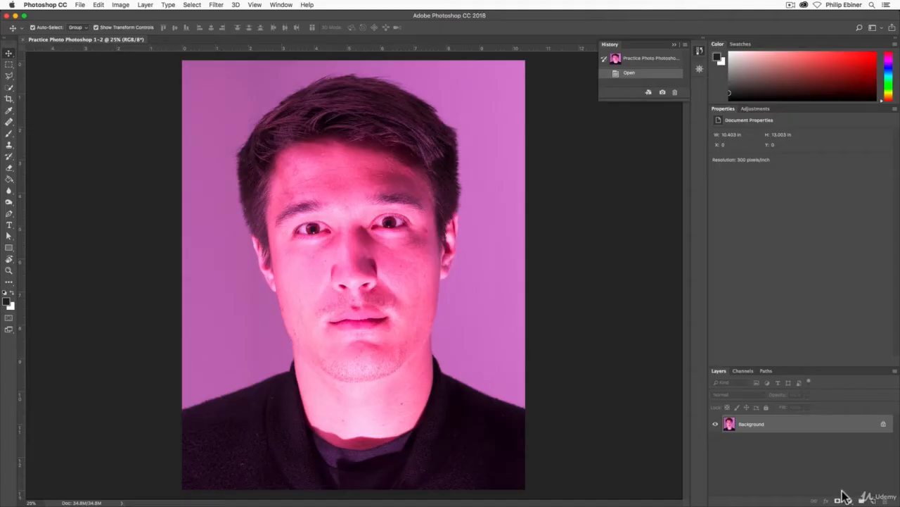
Close the Practice Photo Photoshop 1-2 document without saving and select Practice Photo Photoshop 1.xmp in Finder.
{"action": "left_click", "coordinate": [24, 40]}
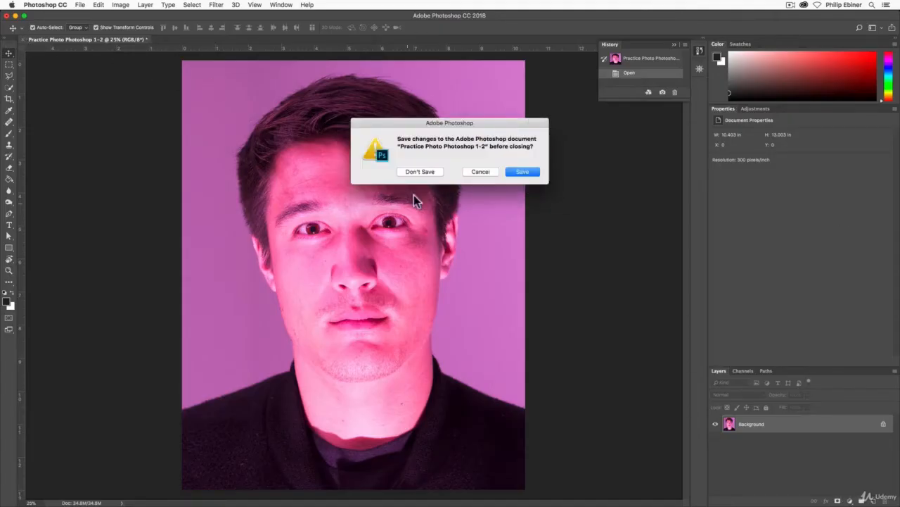
{"action": "left_click", "coordinate": [422, 171]}
{"action": "key", "text": "super+Tab"}
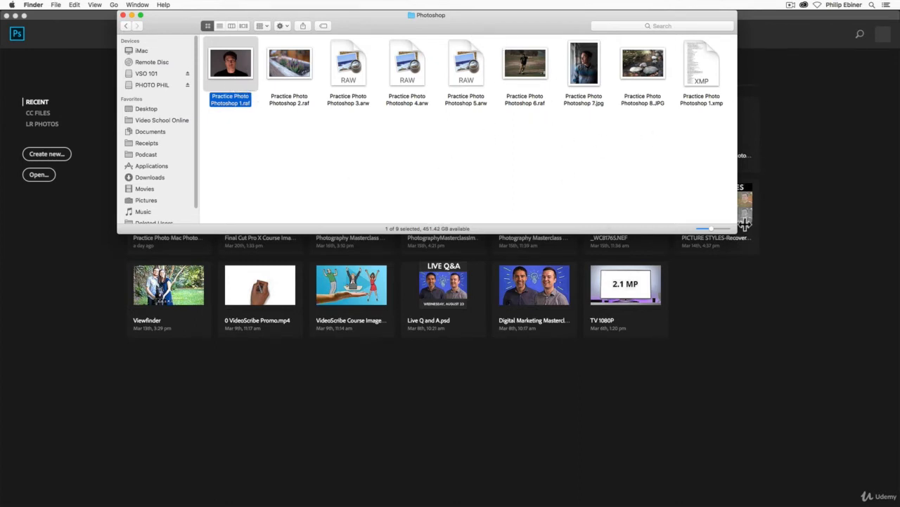
{"action": "left_click", "coordinate": [704, 67]}
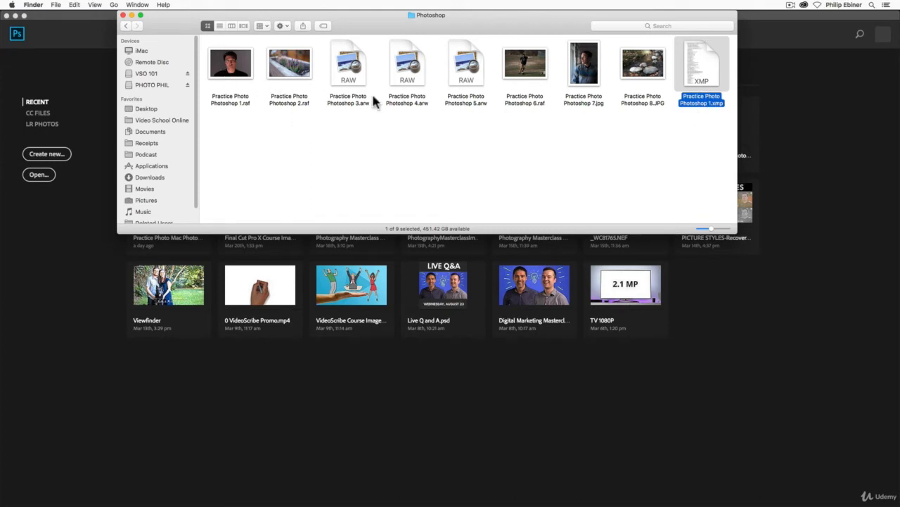
Reopen Practice Photo Photoshop 1.raf from Finder in Photoshop.
{"action": "left_click", "coordinate": [223, 56]}
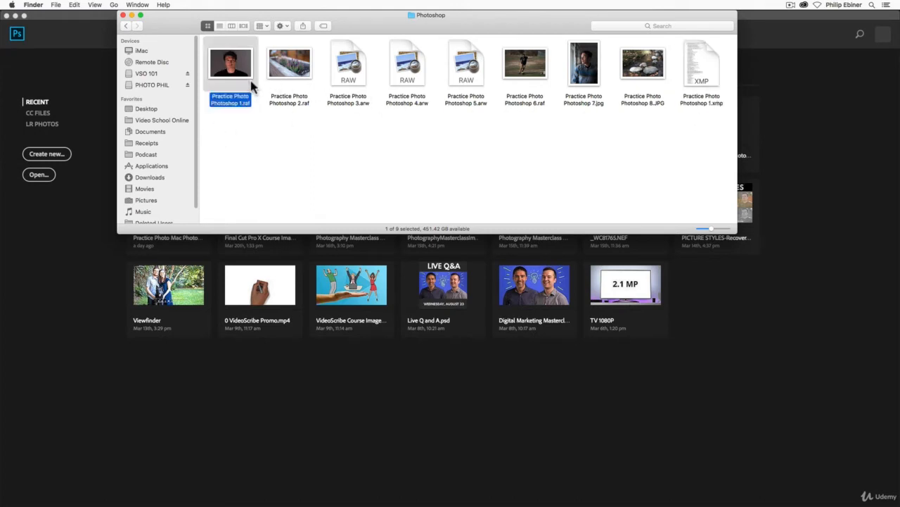
{"action": "right_click", "coordinate": [240, 62]}
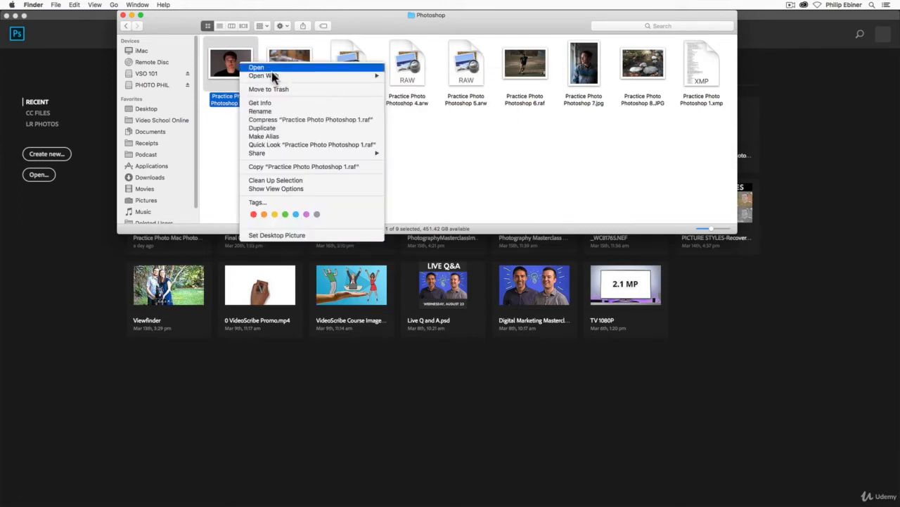
{"action": "mouse_move", "coordinate": [380, 75]}
{"action": "left_click", "coordinate": [437, 76]}
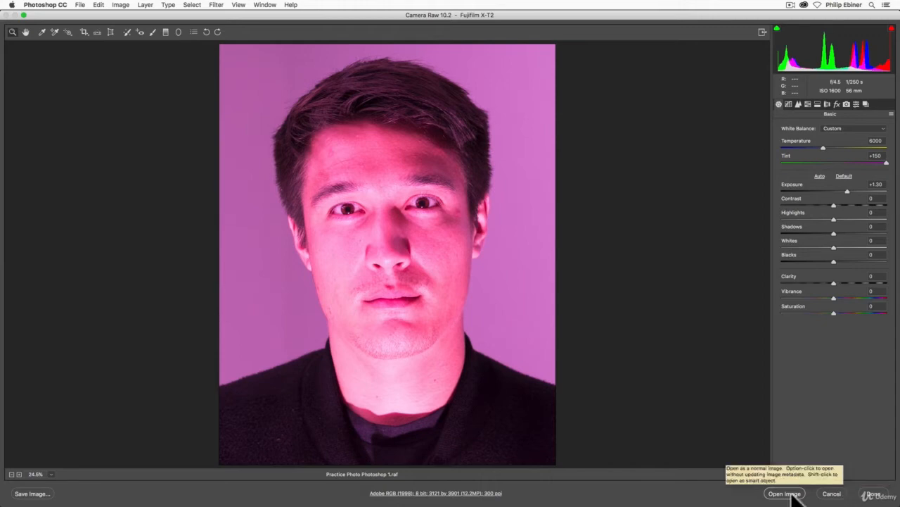
Open the raw photo from Camera Raw into Photoshop as a smart object instead of a normal image.
{"action": "key", "text": "shift"}
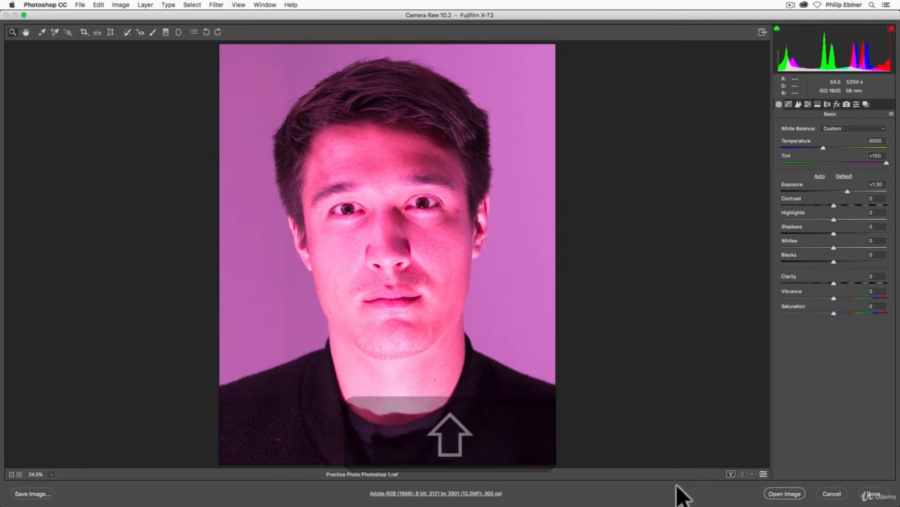
{"action": "key", "text": "shift"}
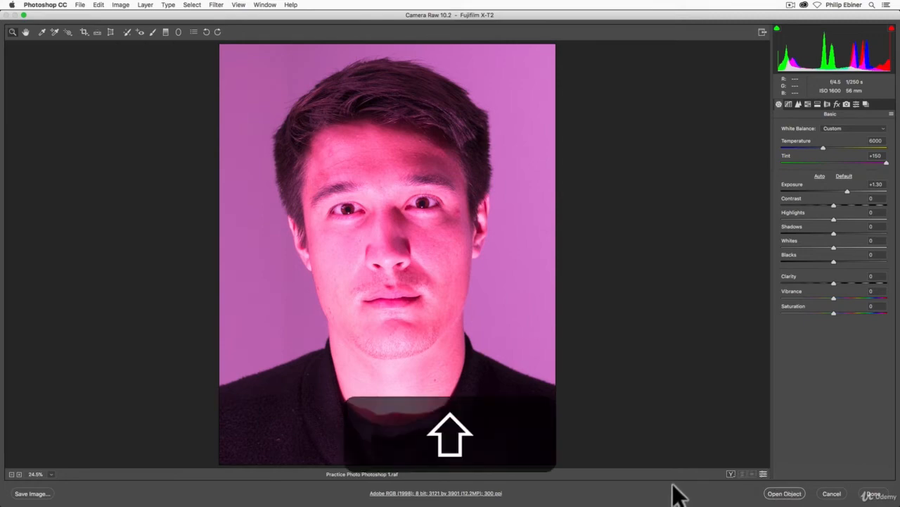
{"action": "left_click", "coordinate": [790, 494], "text": "shift"}
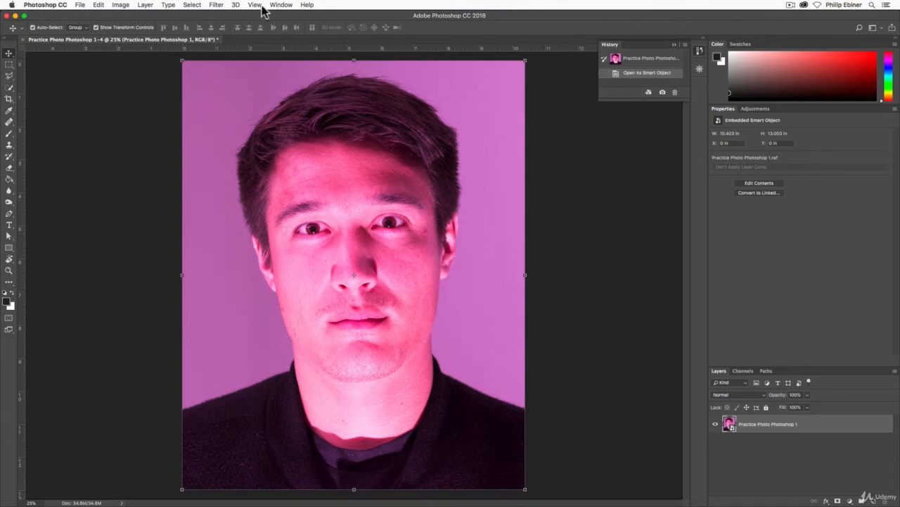
Choose the Essentials (Default) workspace and collapse the History panel.
{"action": "left_click", "coordinate": [304, 6]}
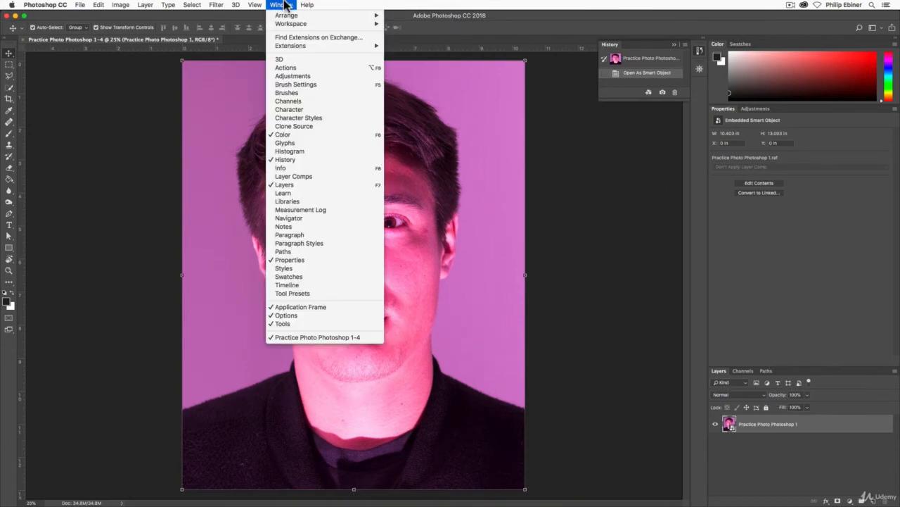
{"action": "mouse_move", "coordinate": [289, 24]}
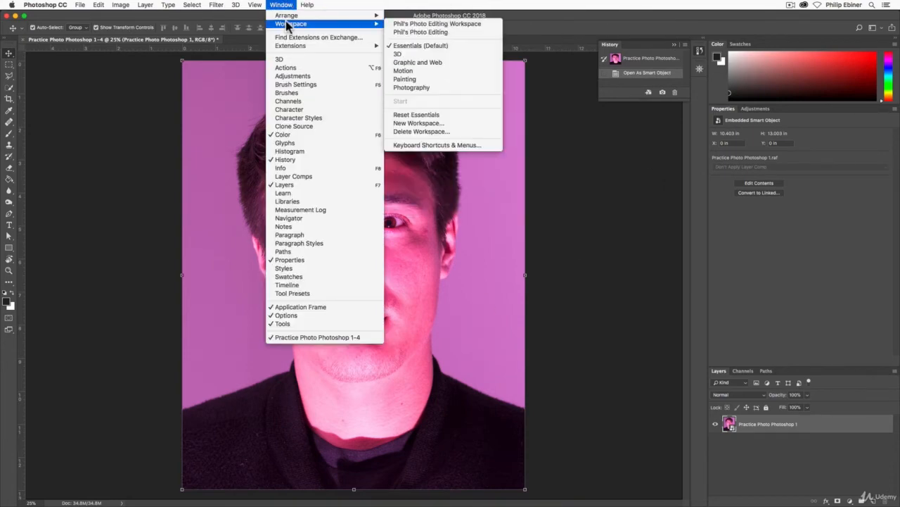
{"action": "left_click", "coordinate": [415, 46]}
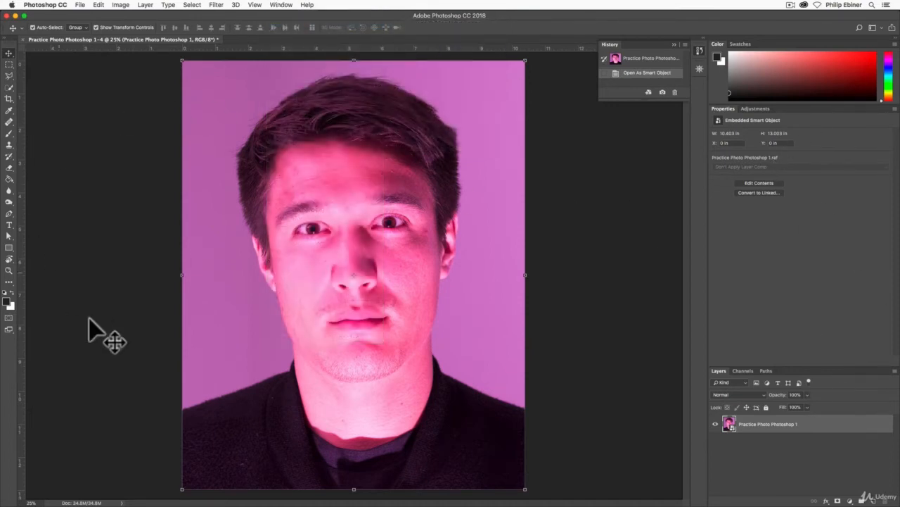
{"action": "left_click", "coordinate": [699, 51]}
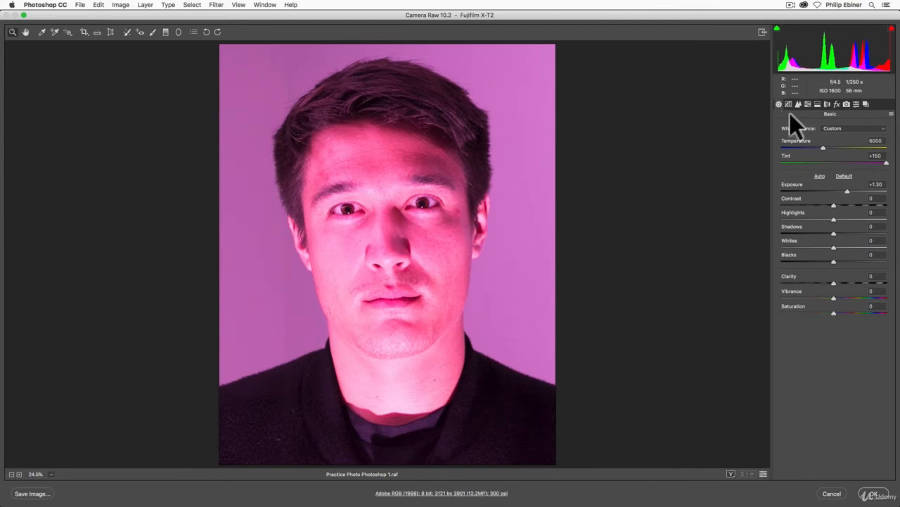
Edit the smart object's raw settings to Temperature 50000, Tint -150 and Exposure +1.52, apply them, and leave Camera Raw.
{"action": "left_click_drag", "start_coordinate": [846, 190], "coordinate": [819, 190]}
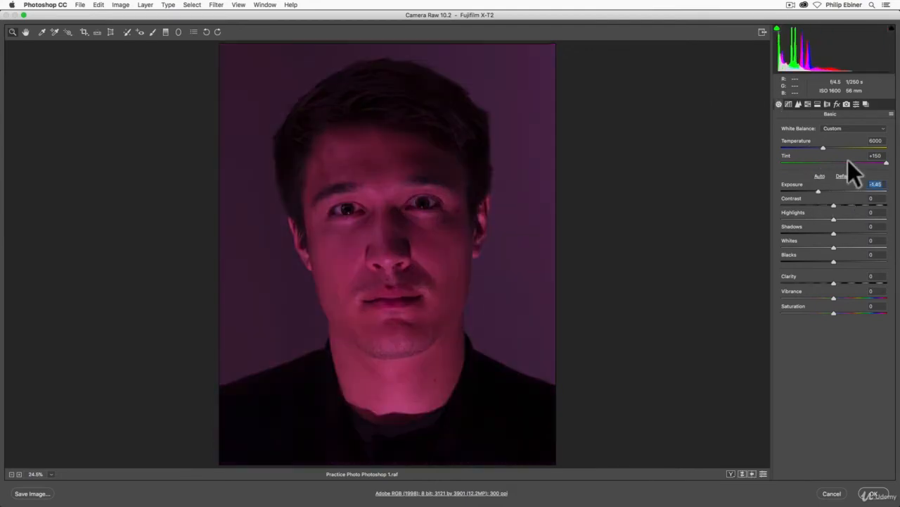
{"action": "left_click_drag", "start_coordinate": [786, 156], "coordinate": [670, 168]}
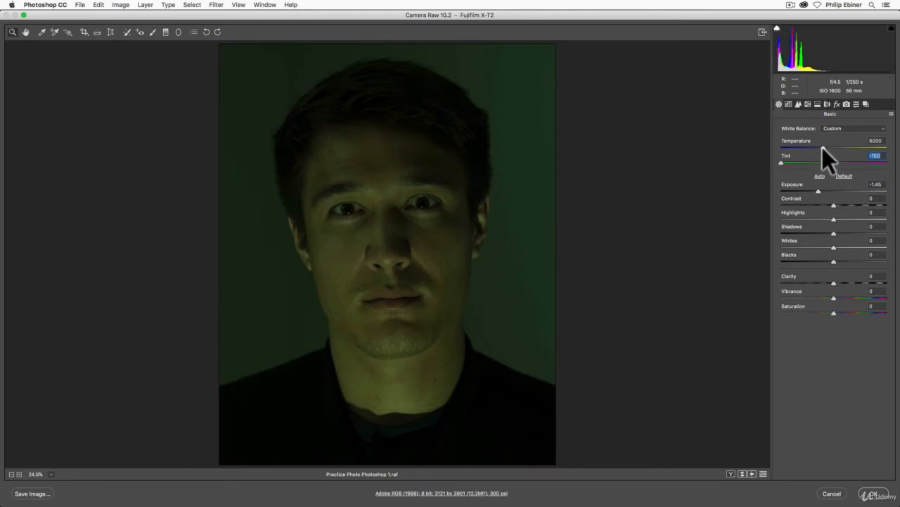
{"action": "left_click_drag", "start_coordinate": [822, 147], "coordinate": [888, 148]}
{"action": "mouse_move", "coordinate": [842, 197]}
{"action": "left_mouse_down"}
{"action": "mouse_move", "coordinate": [784, 201]}
{"action": "mouse_move", "coordinate": [859, 202]}
{"action": "mouse_move", "coordinate": [850, 199]}
{"action": "left_mouse_up"}
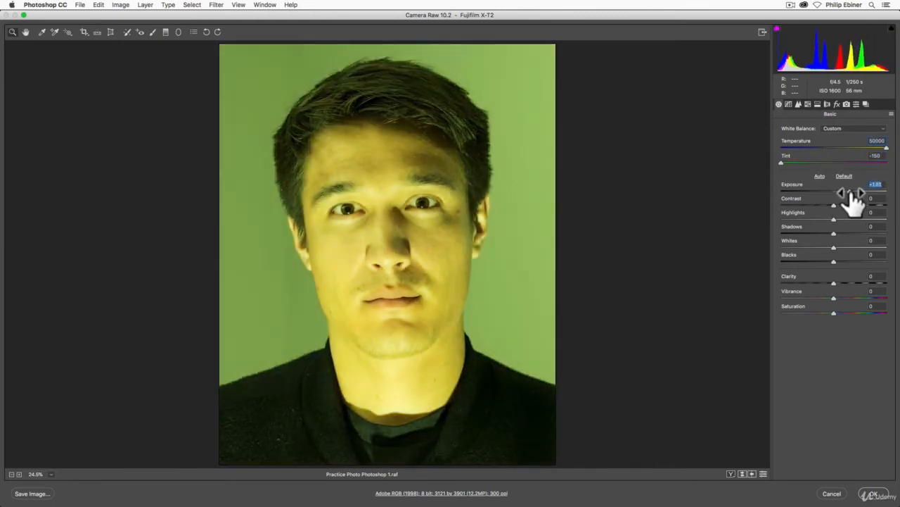
{"action": "left_click", "coordinate": [875, 494]}
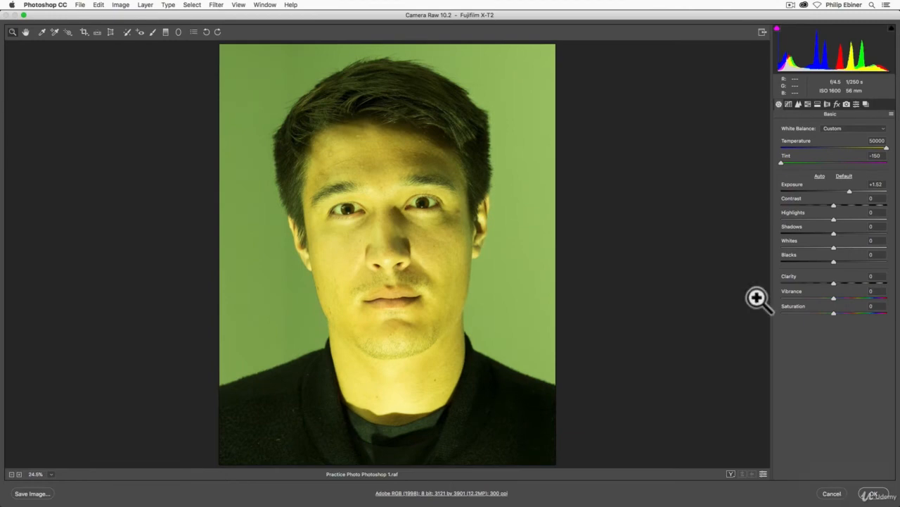
{"action": "left_click", "coordinate": [829, 495]}
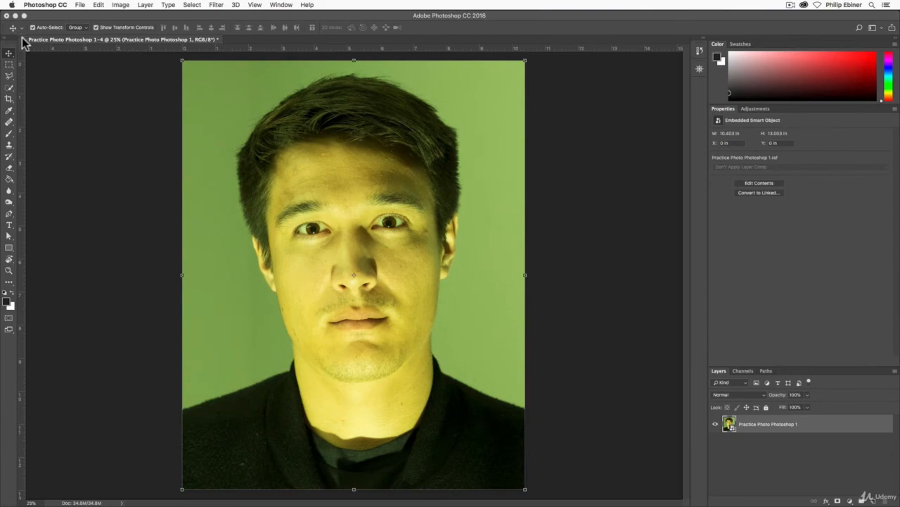
Close the portrait document without saving it, and move the Practice Photo Photoshop 1.xmp sidecar file to the Trash in Finder.
{"action": "left_click", "coordinate": [23, 39]}
{"action": "left_click", "coordinate": [420, 173]}
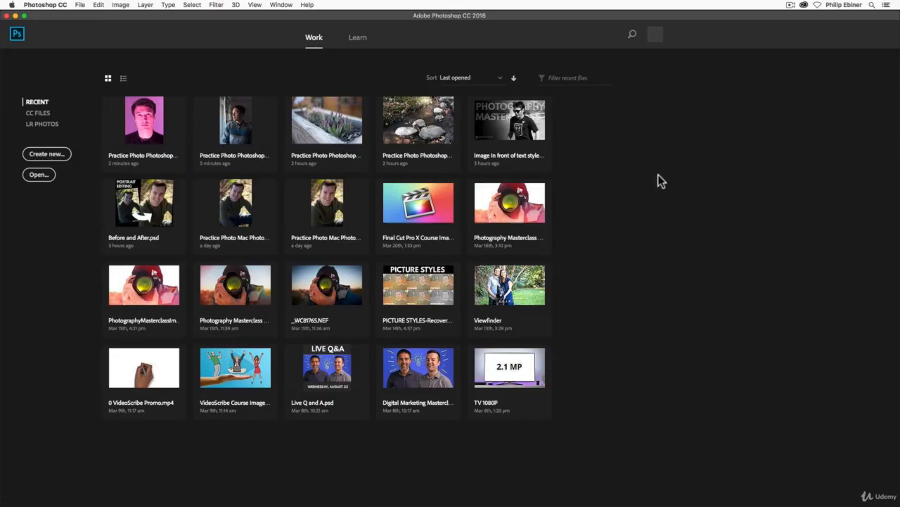
{"action": "key", "text": "super+Tab"}
{"action": "left_click", "coordinate": [716, 69]}
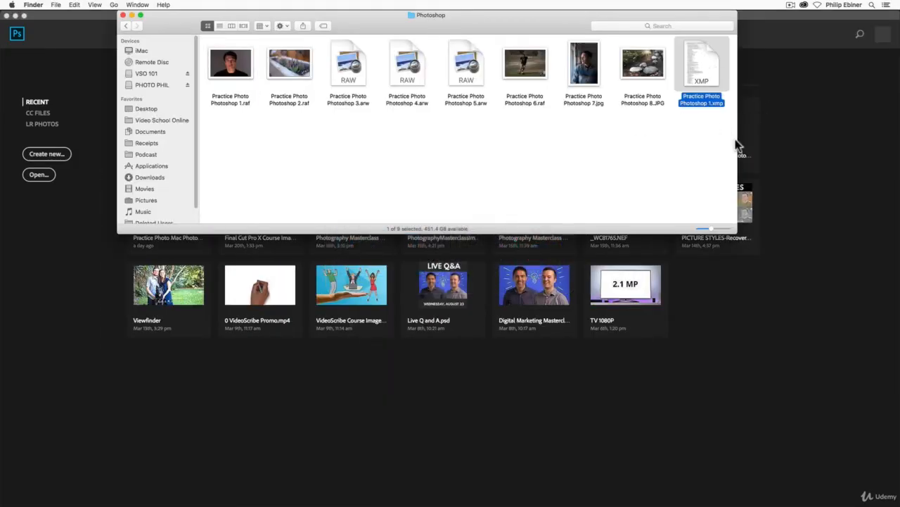
{"action": "key", "text": "super+BackSpace"}
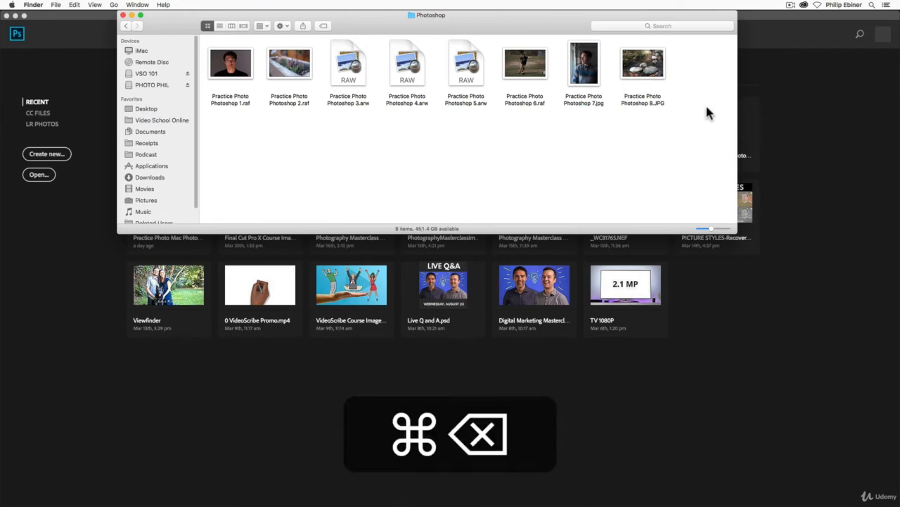
Open Practice Photo Photoshop 1.raf from Finder in Photoshop to check its raw settings, and leave Camera Raw without opening it.
{"action": "left_click", "coordinate": [240, 75]}
{"action": "right_click", "coordinate": [240, 73]}
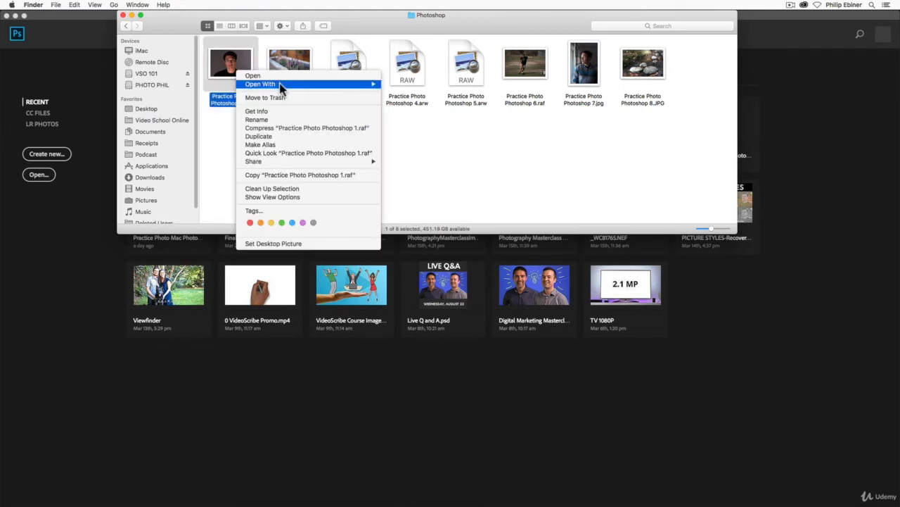
{"action": "mouse_move", "coordinate": [280, 86]}
{"action": "left_click", "coordinate": [434, 85]}
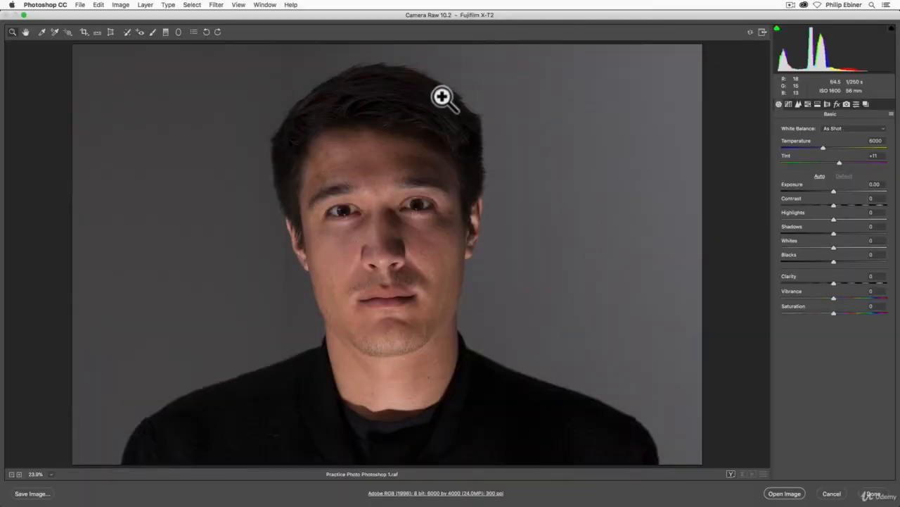
{"action": "left_click", "coordinate": [833, 494]}
Open Practice Photo Photoshop 7.jpg in Photoshop with its file format set to Camera Raw.
{"action": "key", "text": "super+Tab"}
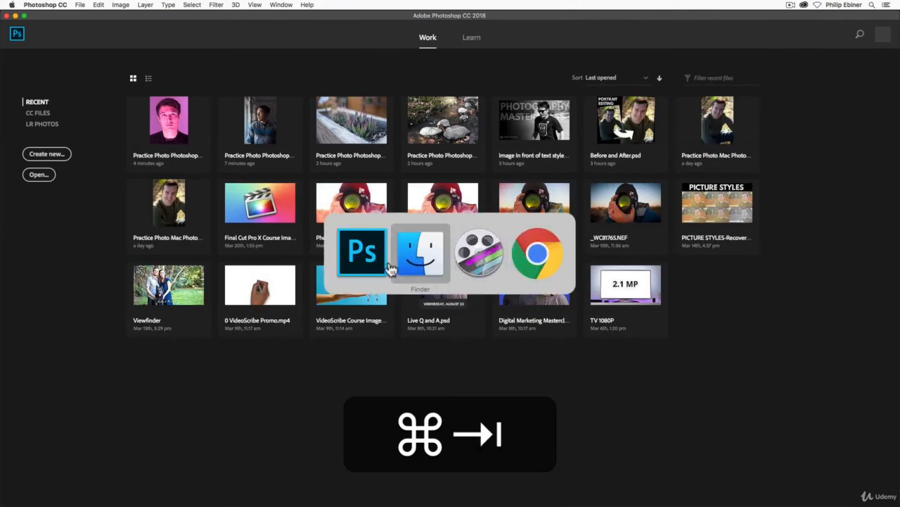
{"action": "left_click", "coordinate": [433, 262]}
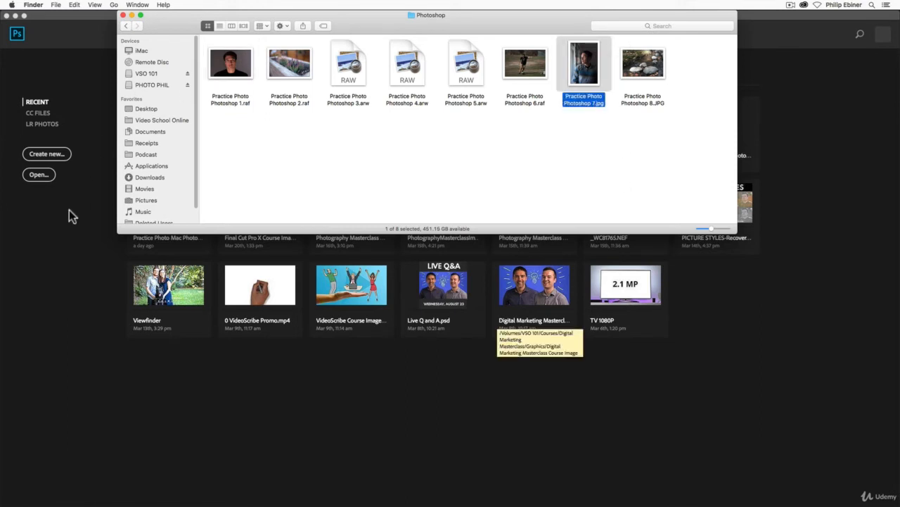
{"action": "left_click", "coordinate": [99, 72]}
{"action": "left_click", "coordinate": [80, 5]}
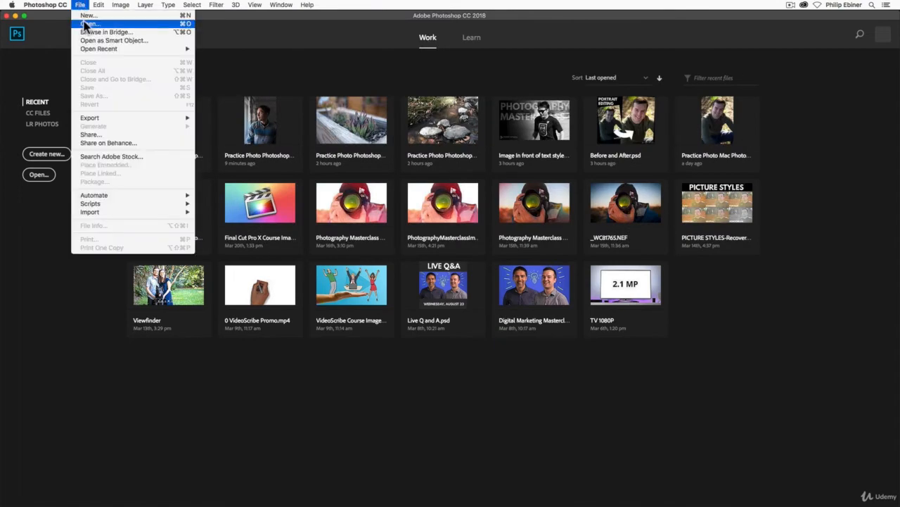
{"action": "left_click", "coordinate": [88, 24]}
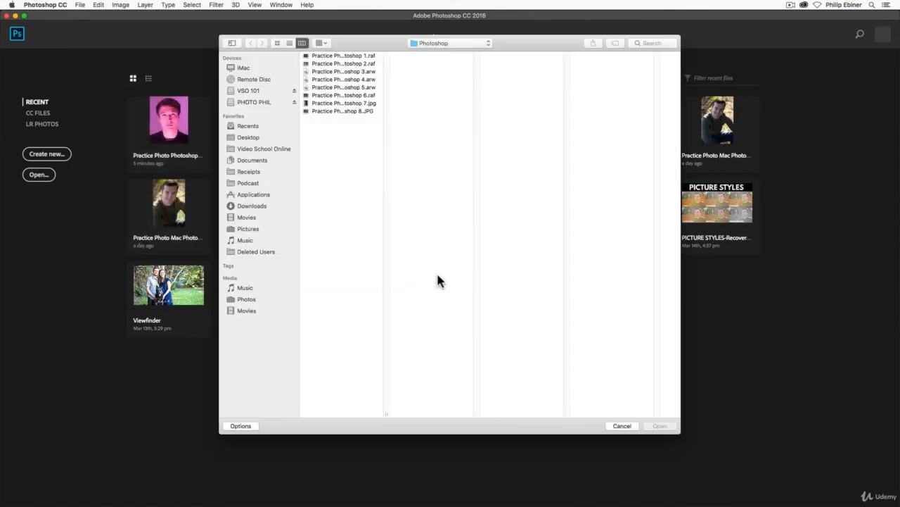
{"action": "left_click", "coordinate": [362, 103]}
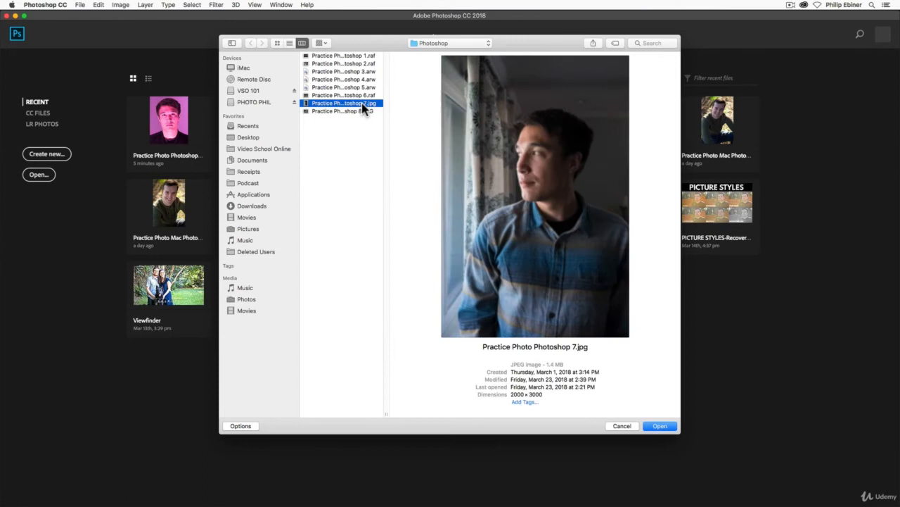
{"action": "left_click", "coordinate": [240, 425]}
{"action": "left_click", "coordinate": [446, 397]}
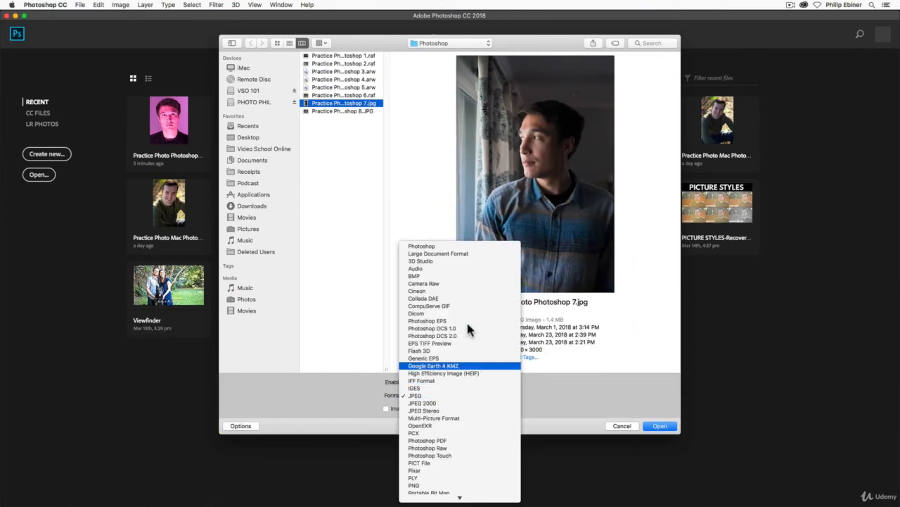
{"action": "left_click", "coordinate": [463, 283]}
{"action": "left_click", "coordinate": [665, 426]}
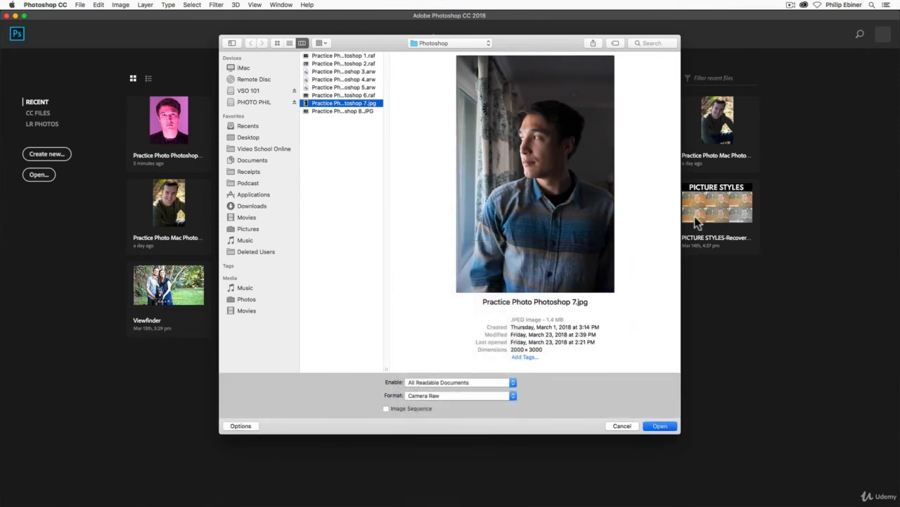
Set Temperature -38, Tint +59 and Exposure +1.15 for the JPEG portrait, and open it as a smart object.
{"action": "left_click_drag", "start_coordinate": [865, 143], "coordinate": [865, 165]}
{"action": "left_click_drag", "start_coordinate": [826, 191], "coordinate": [846, 191]}
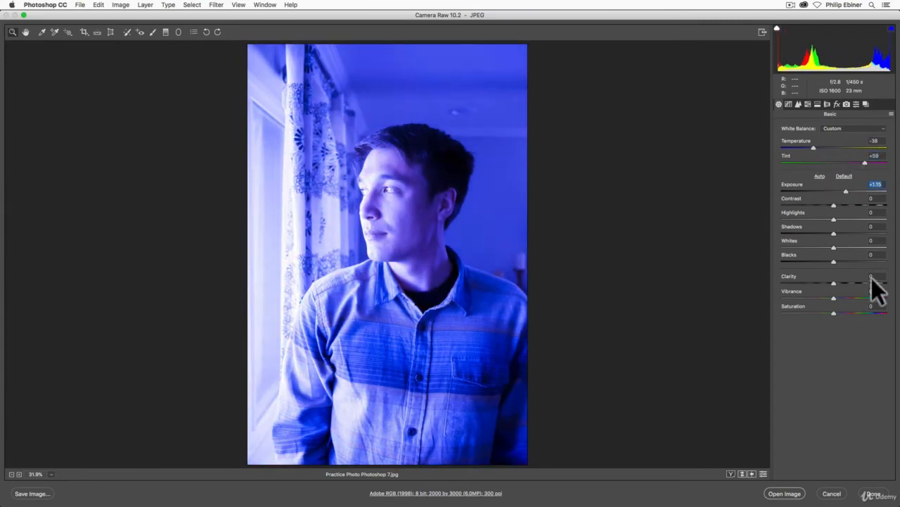
{"action": "key", "text": "shift"}
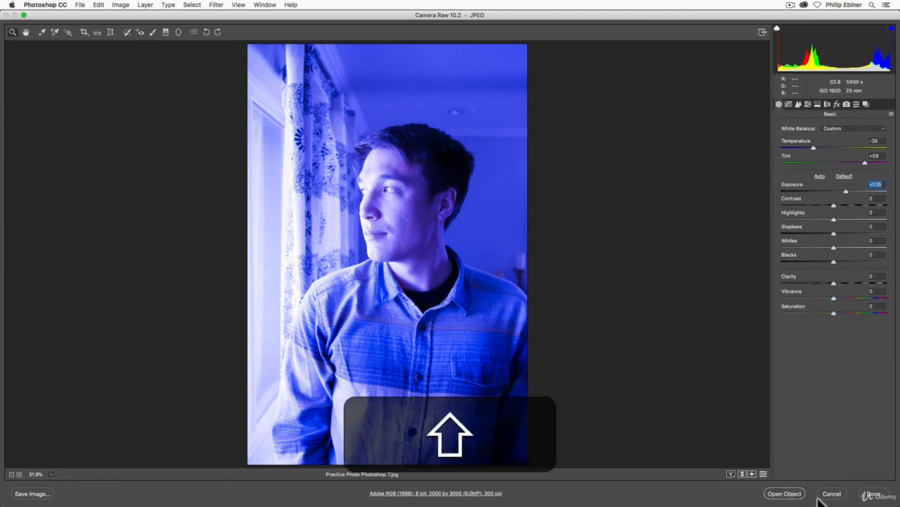
{"action": "left_click", "coordinate": [784, 493], "text": "shift"}
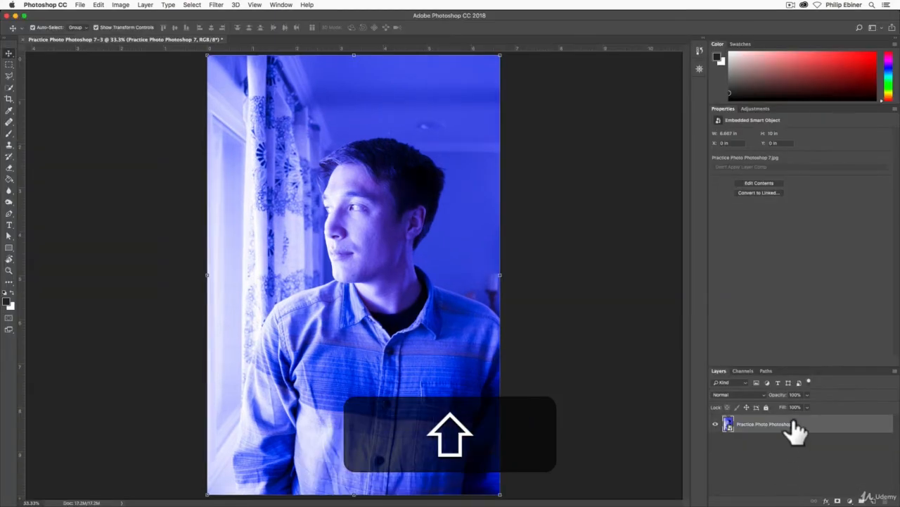
Review the Camera Raw settings stored in the Practice Photo Photoshop 7 smart object without changing them.
{"action": "double_click", "coordinate": [736, 431]}
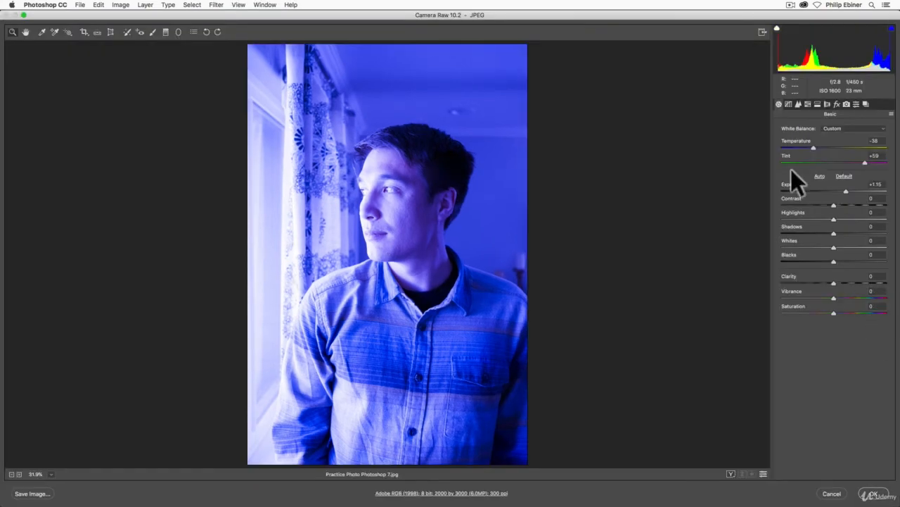
{"action": "left_click", "coordinate": [832, 494]}
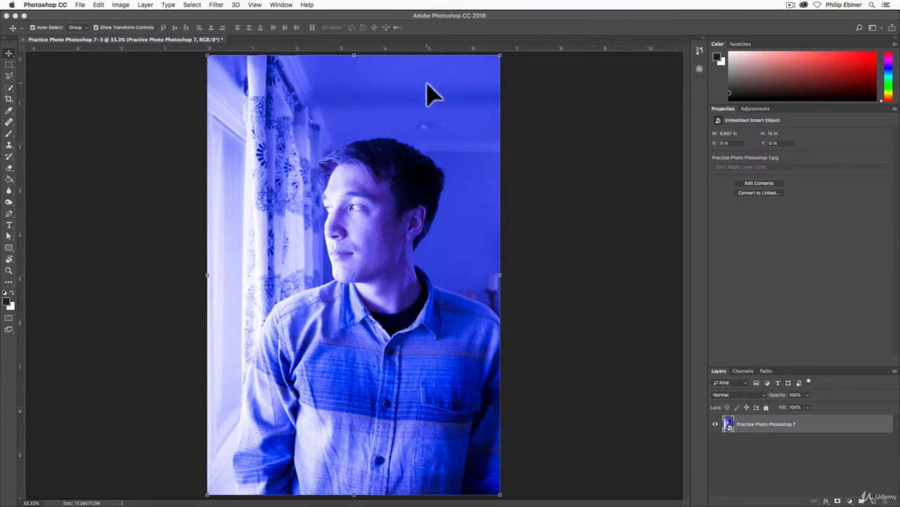
Open Practice Photo Photoshop 8.JPG from Finder in Photoshop as a normal image.
{"action": "key", "text": "super+Tab"}
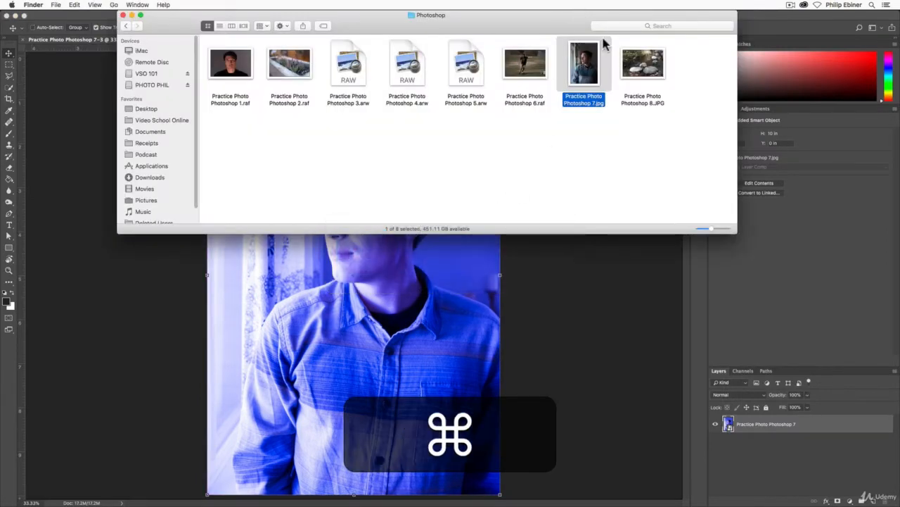
{"action": "left_click", "coordinate": [643, 64]}
{"action": "right_click", "coordinate": [648, 63]}
{"action": "mouse_move", "coordinate": [699, 80]}
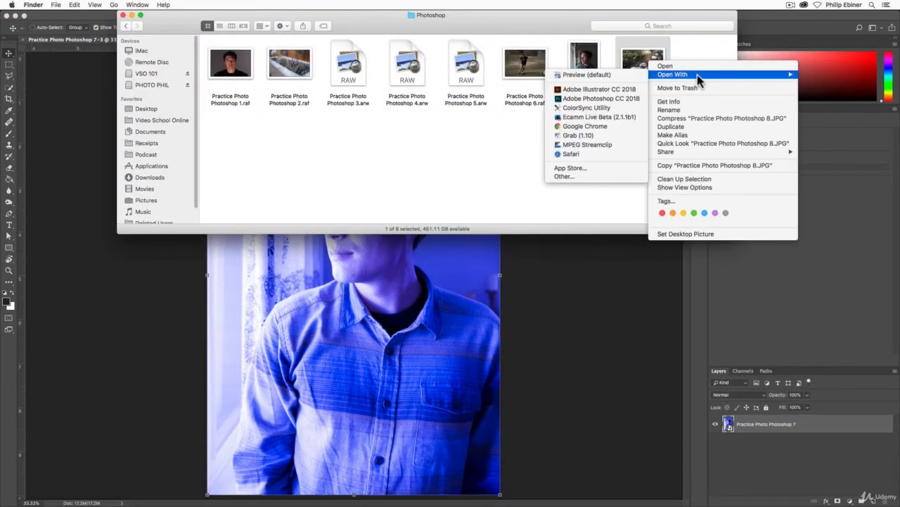
{"action": "left_click", "coordinate": [612, 98]}
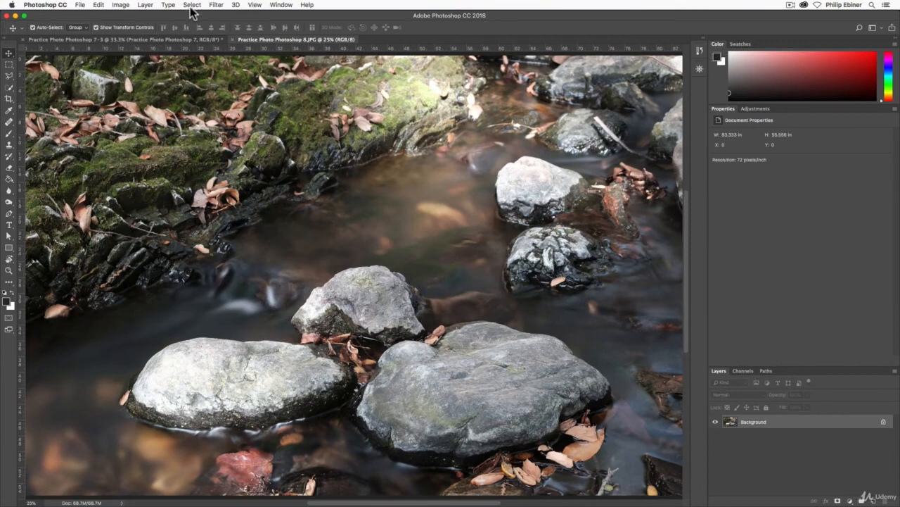
Apply the Camera Raw Filter to the background with Exposure +1.70, Highlights -43 and Shadows +35, and close the image without saving.
{"action": "left_click", "coordinate": [216, 5]}
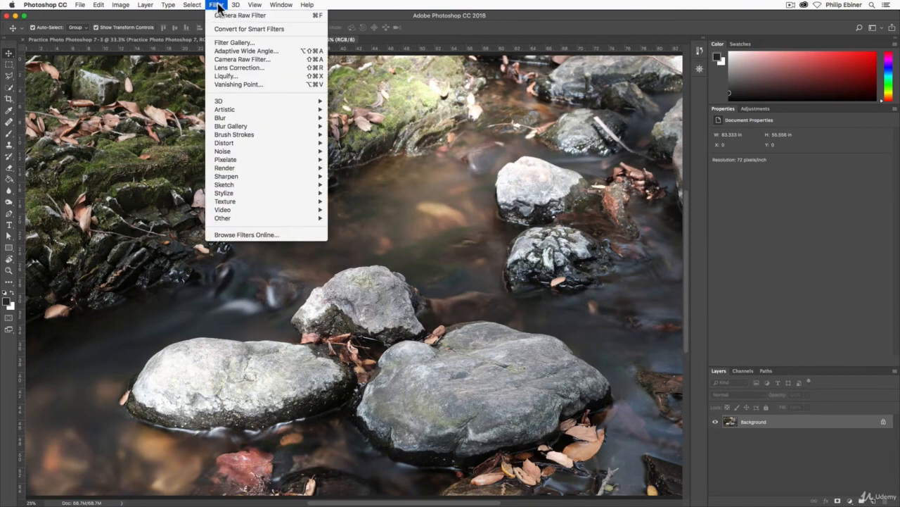
{"action": "left_click", "coordinate": [264, 60]}
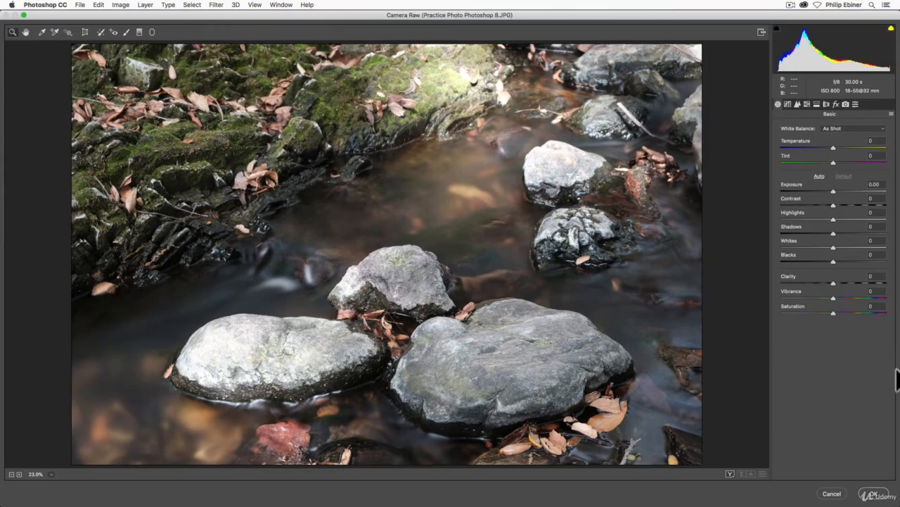
{"action": "left_click_drag", "start_coordinate": [833, 190], "coordinate": [852, 233]}
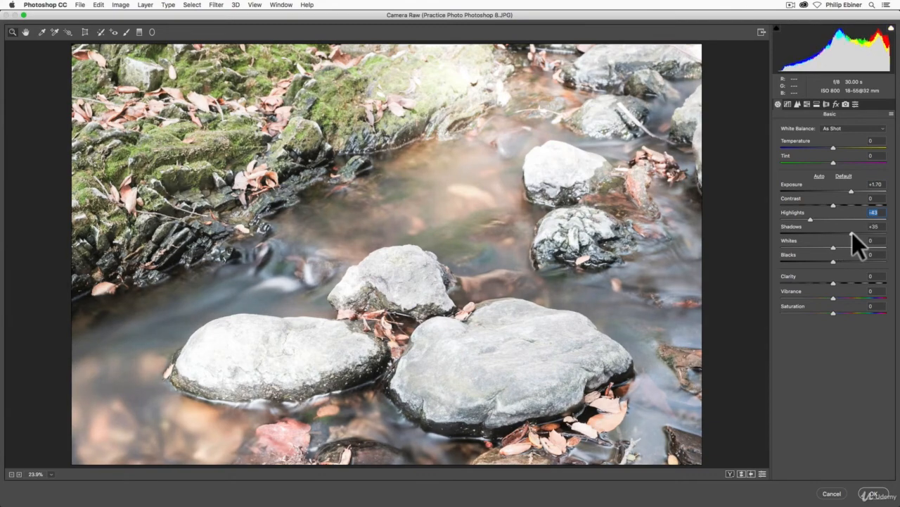
{"action": "left_click", "coordinate": [872, 495]}
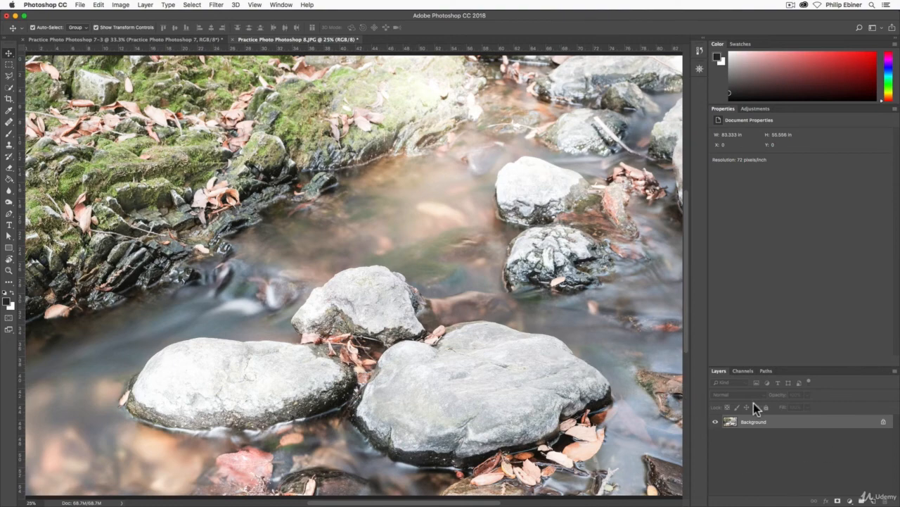
{"action": "left_click", "coordinate": [231, 39]}
{"action": "left_click", "coordinate": [420, 173]}
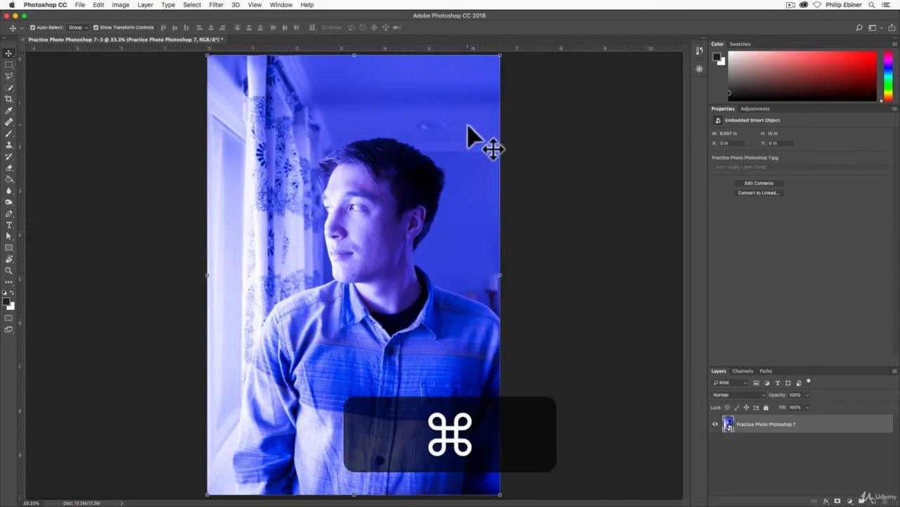
Reopen Practice Photo Photoshop 8.JPG from Finder in Photoshop, and convert its background layer to a smart object.
{"action": "key", "text": "super+Tab"}
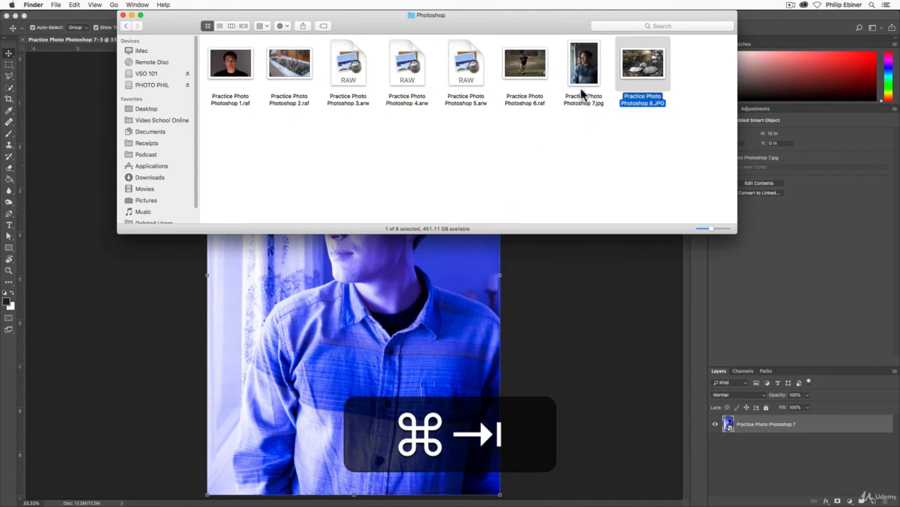
{"action": "right_click", "coordinate": [642, 58]}
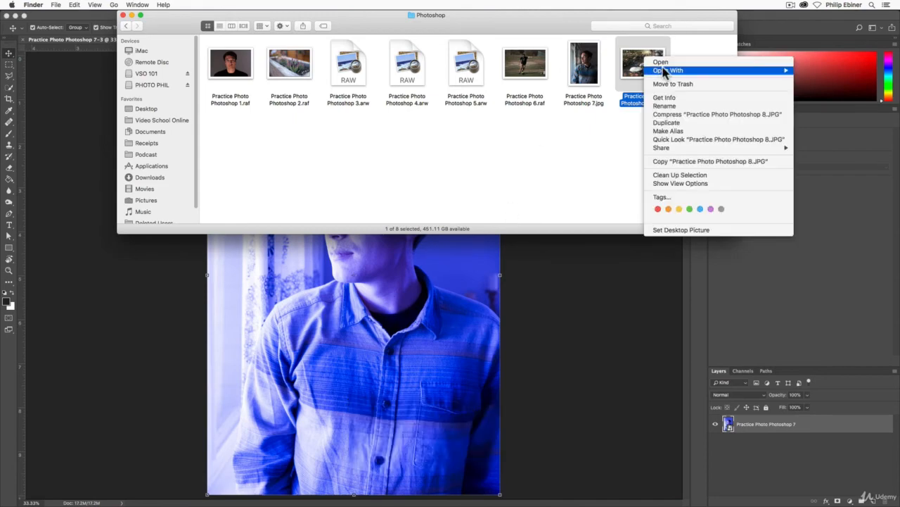
{"action": "mouse_move", "coordinate": [668, 71]}
{"action": "left_click", "coordinate": [830, 95]}
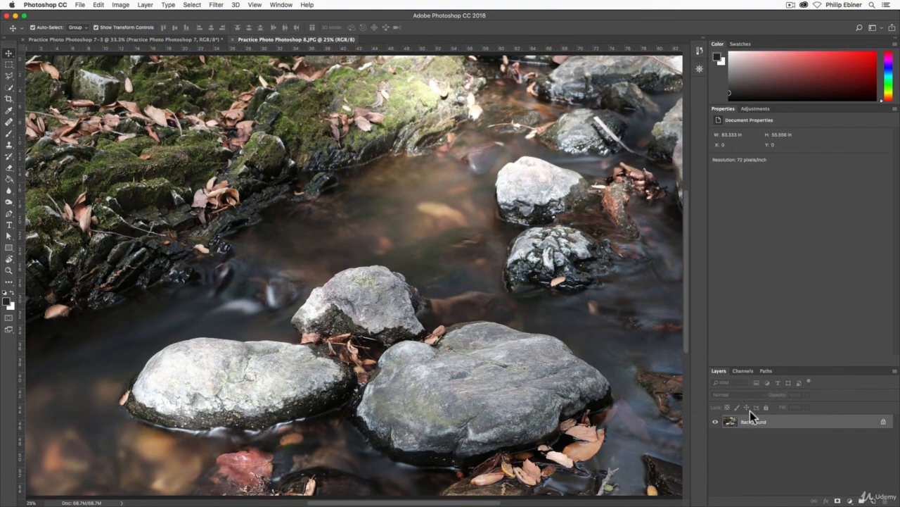
{"action": "right_click", "coordinate": [733, 421]}
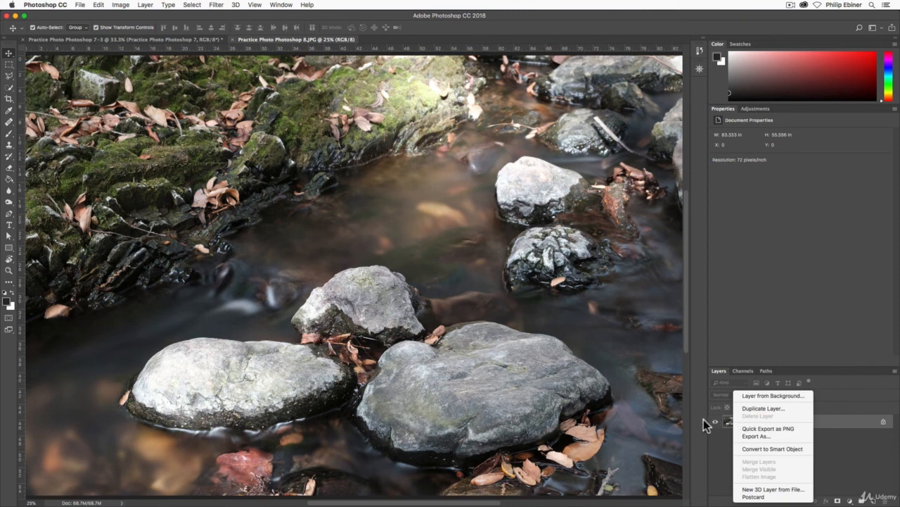
{"action": "left_click", "coordinate": [765, 448]}
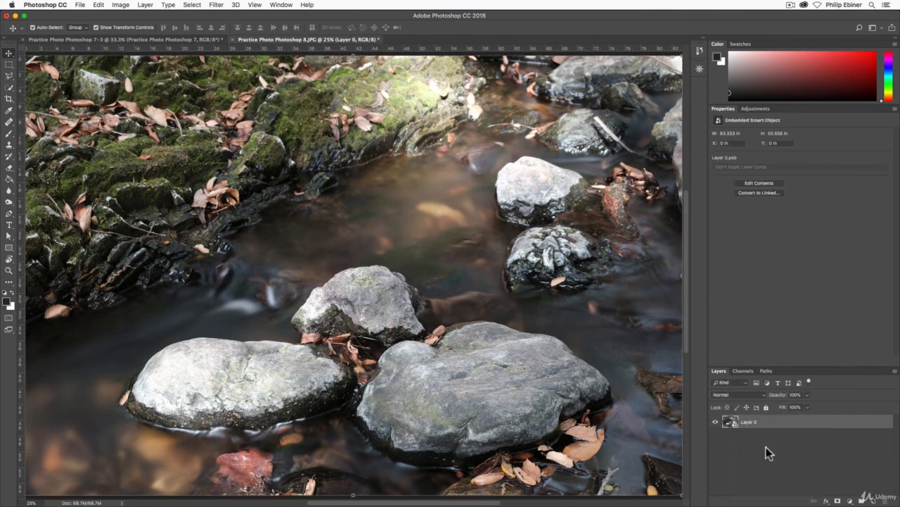
Apply the Camera Raw Filter to the stream photo's smart object with Temperature +70 and Tint -62.
{"action": "left_click", "coordinate": [216, 4]}
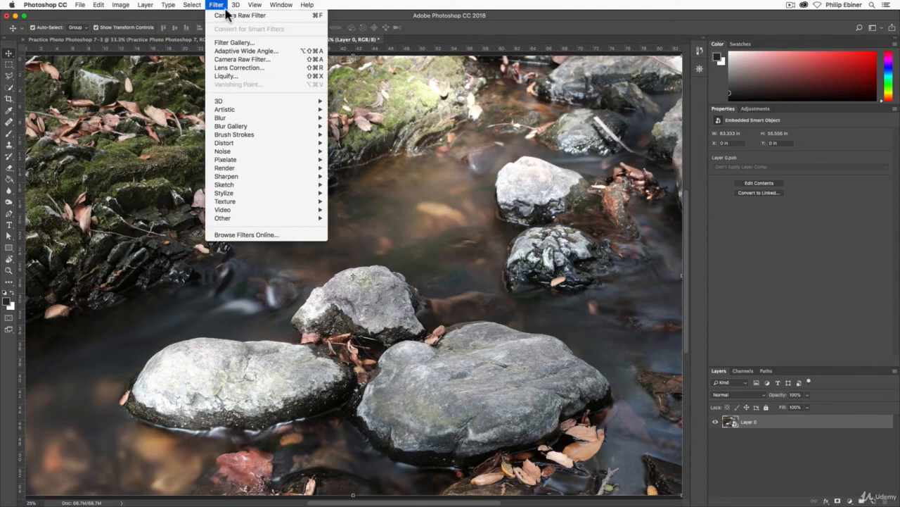
{"action": "left_click", "coordinate": [254, 61]}
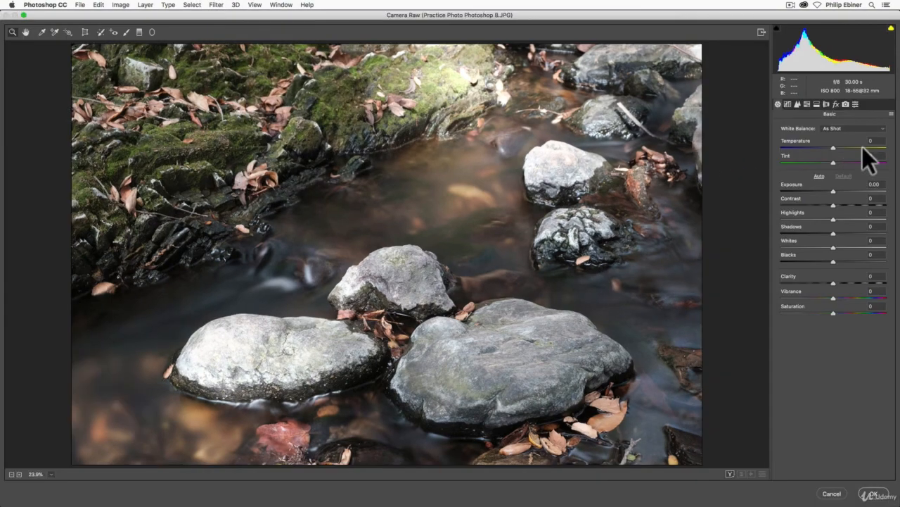
{"action": "left_click_drag", "start_coordinate": [833, 148], "coordinate": [802, 163]}
{"action": "left_click", "coordinate": [873, 493]}
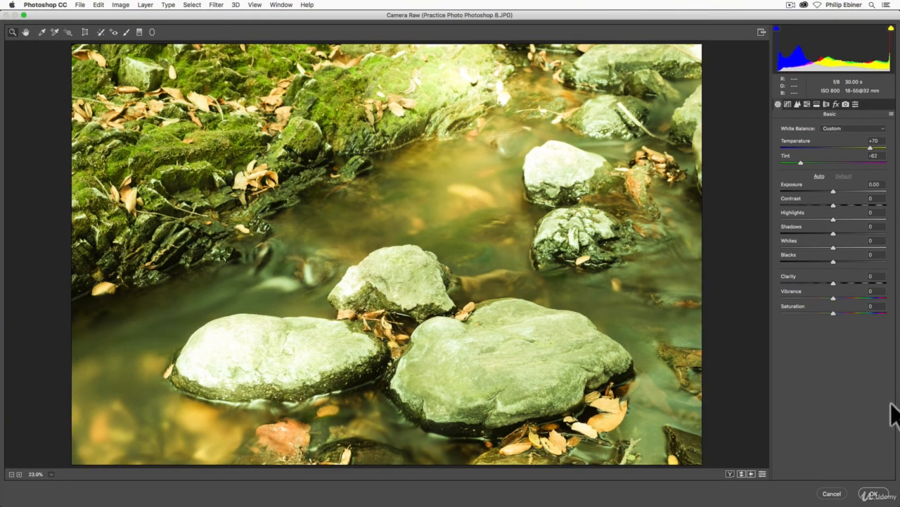
Re-edit the smart object's Camera Raw Filter to Temperature -48 and Tint +48, and apply it.
{"action": "left_click_drag", "start_coordinate": [851, 147], "coordinate": [859, 164]}
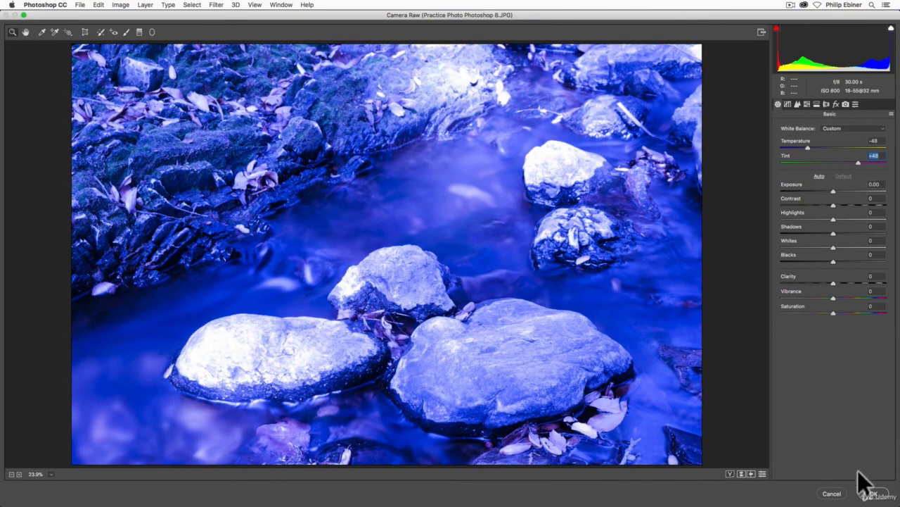
{"action": "left_click", "coordinate": [871, 493]}
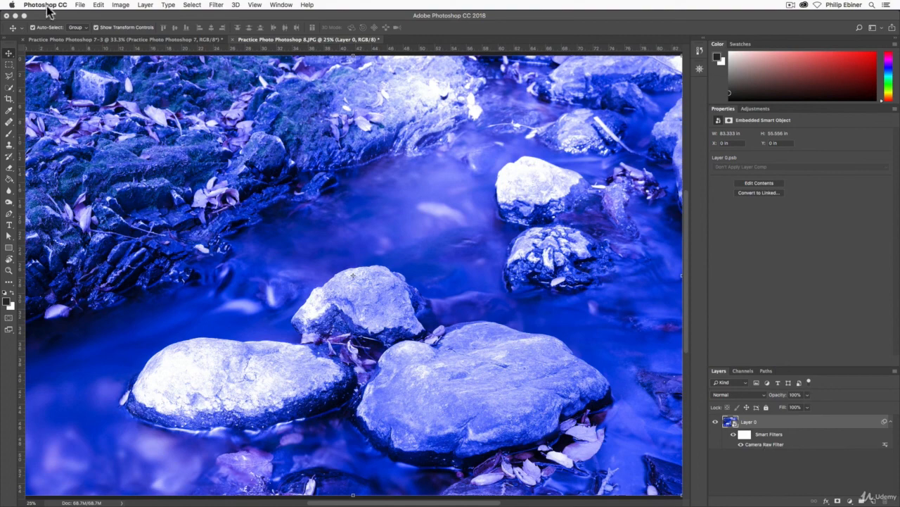
Return to the Practice Photo Photoshop 7 document, and open Practice Photo Photoshop 1.raf from Finder.
{"action": "left_click", "coordinate": [70, 39]}
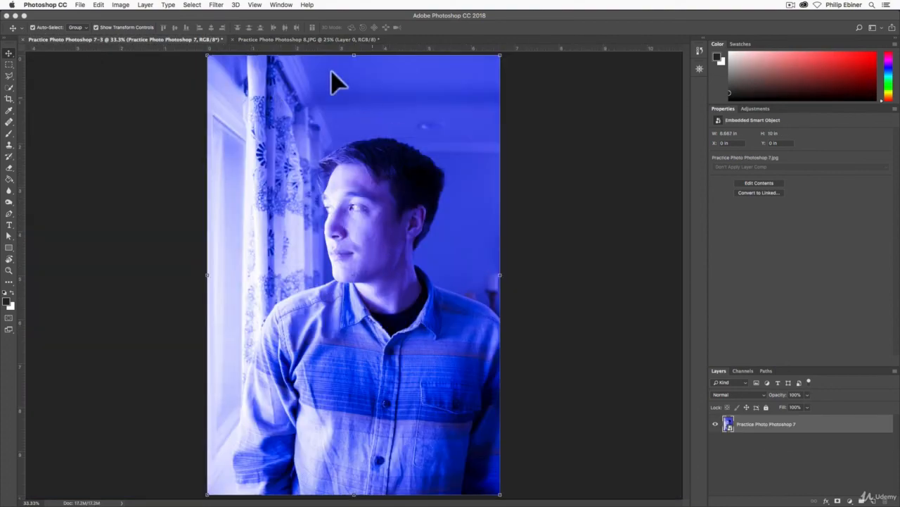
{"action": "key", "text": "super+Tab"}
{"action": "left_click", "coordinate": [420, 253]}
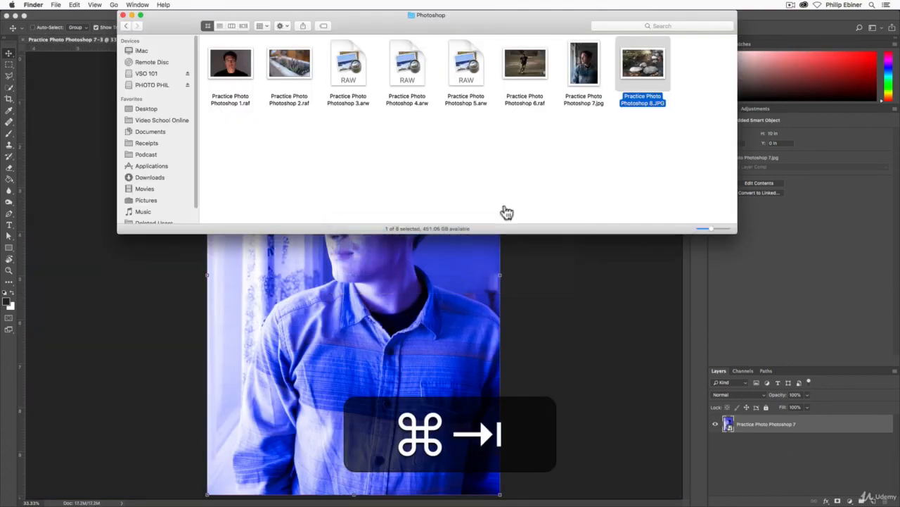
{"action": "left_click", "coordinate": [245, 68]}
{"action": "double_click", "coordinate": [245, 68]}
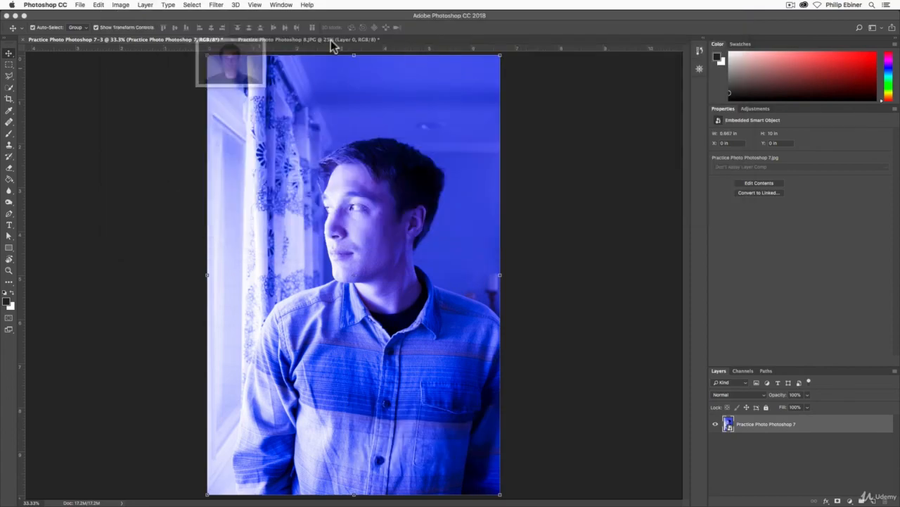